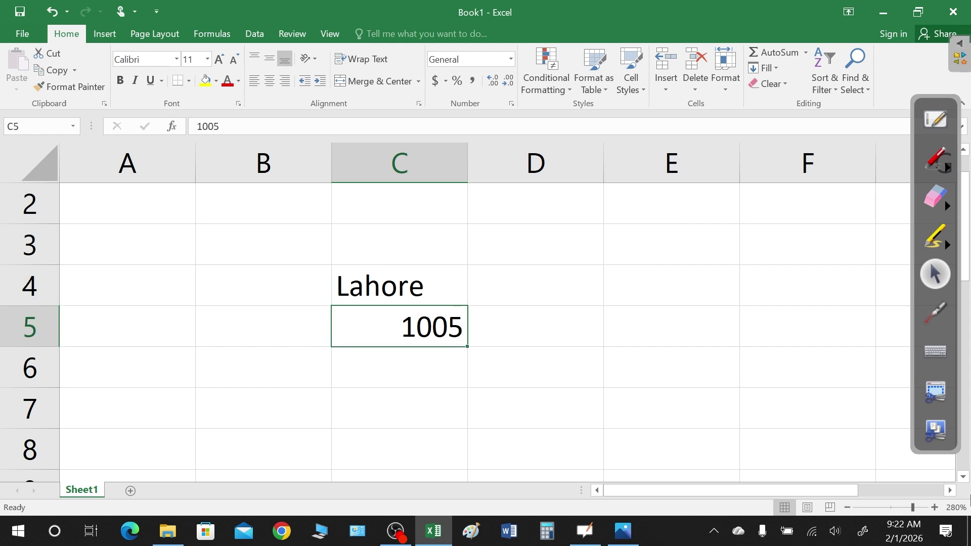
{"action": "left_click", "coordinate": [399, 284]}
{"action": "left_click", "coordinate": [399, 327]}
{"action": "left_click", "coordinate": [399, 285]}
{"action": "left_click", "coordinate": [399, 326]}
{"action": "left_click", "coordinate": [399, 284]}
{"action": "left_click", "coordinate": [399, 326]}
{"action": "left_click", "coordinate": [400, 285]}
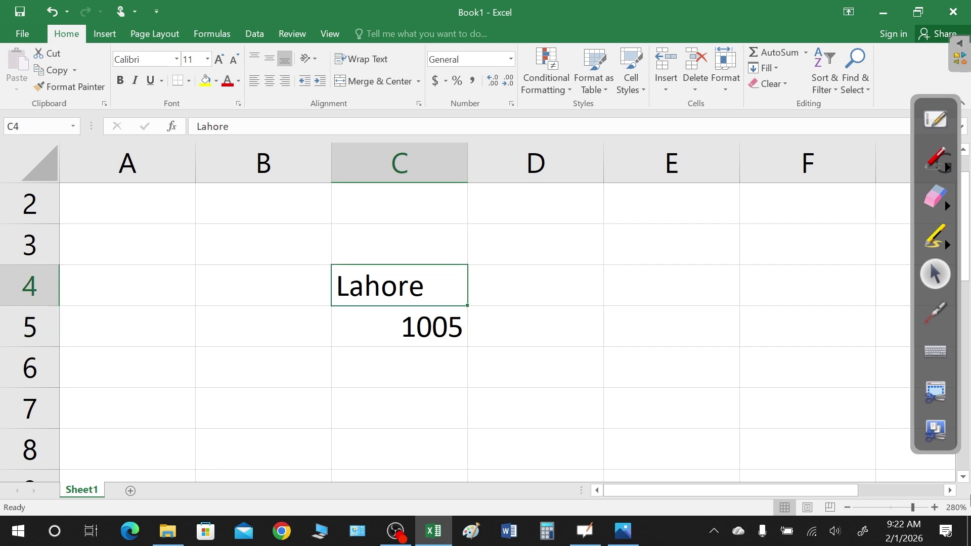
- Format cell C5 with the Number category and three decimal places
{"action": "left_click", "coordinate": [399, 326]}
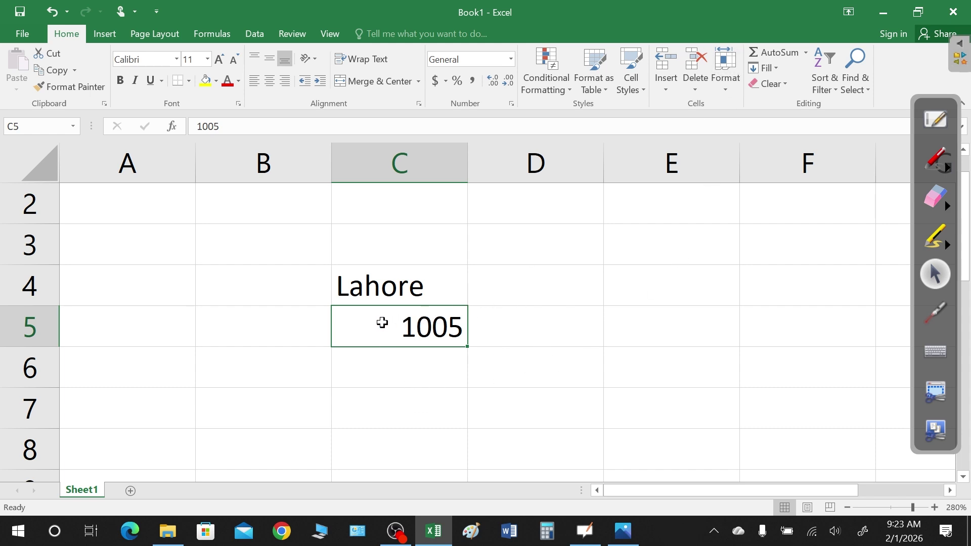
{"action": "left_click", "coordinate": [723, 87]}
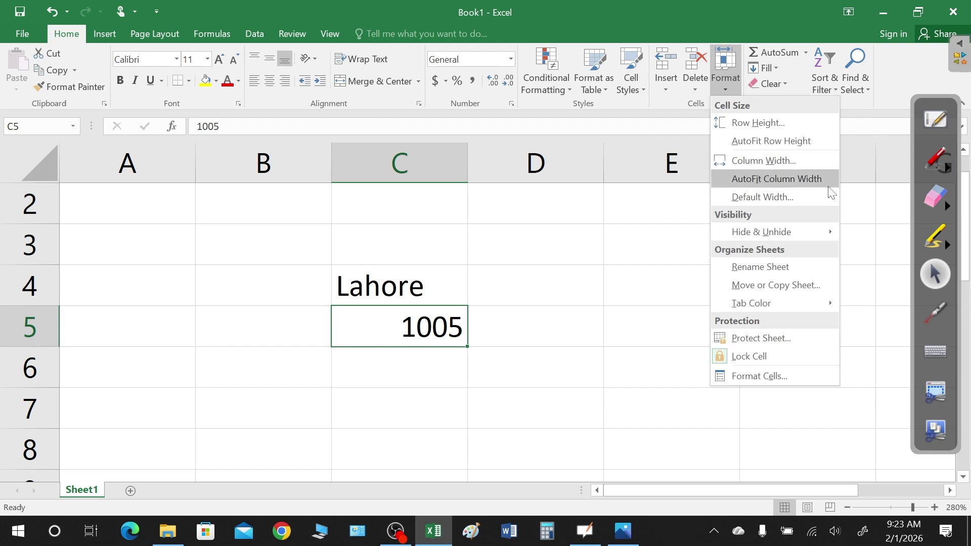
{"action": "left_click", "coordinate": [758, 377]}
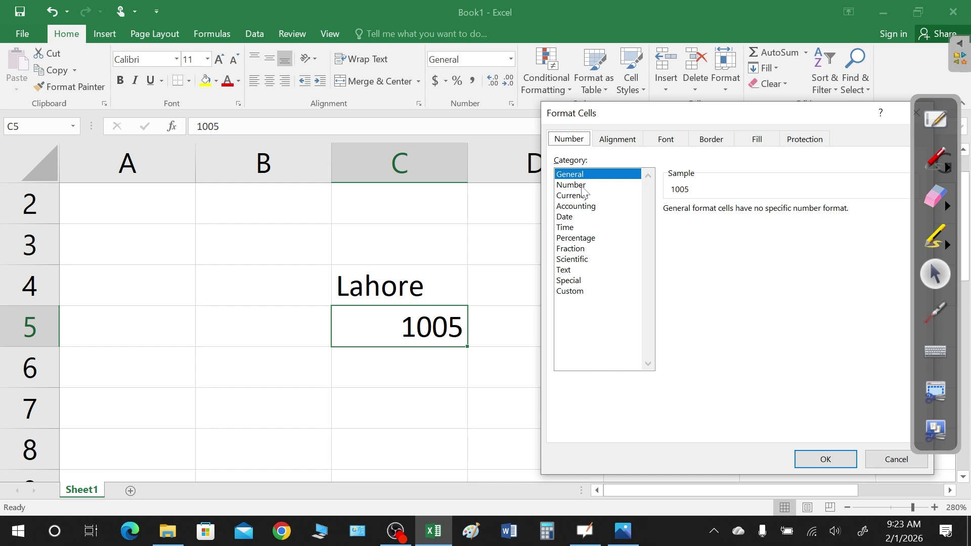
{"action": "left_click", "coordinate": [581, 186]}
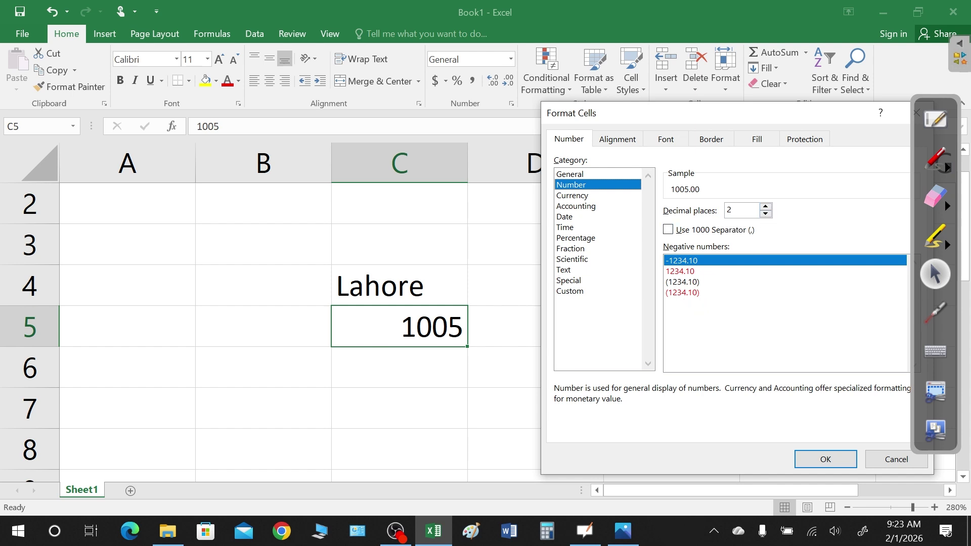
{"action": "left_click", "coordinate": [766, 207]}
{"action": "left_click", "coordinate": [842, 465]}
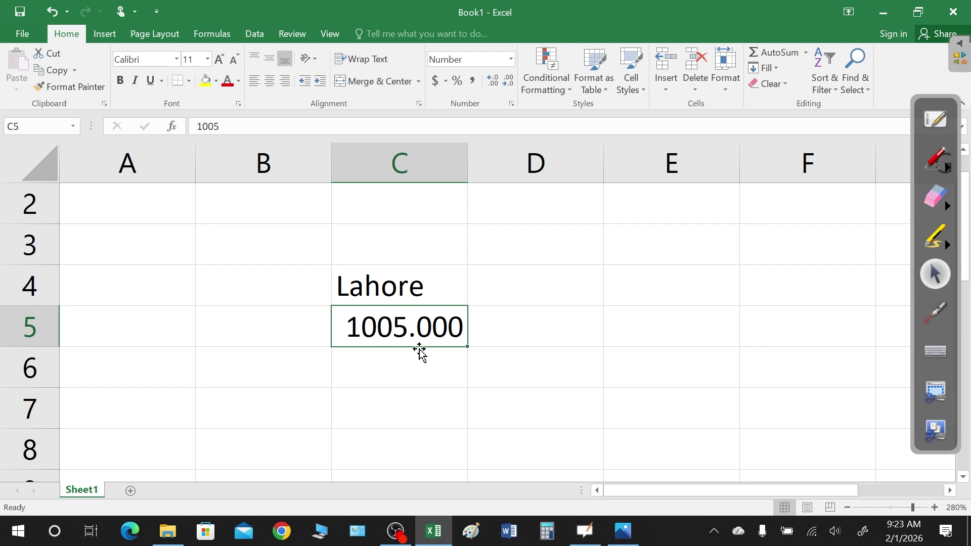
{"action": "left_click", "coordinate": [405, 367]}
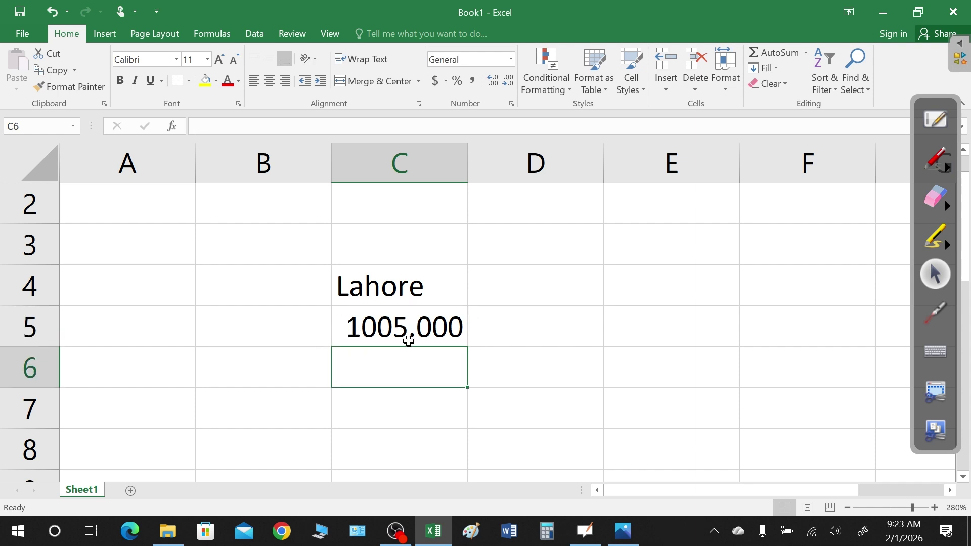
{"action": "left_click", "coordinate": [406, 338]}
{"action": "left_click", "coordinate": [408, 352]}
{"action": "left_click", "coordinate": [407, 336]}
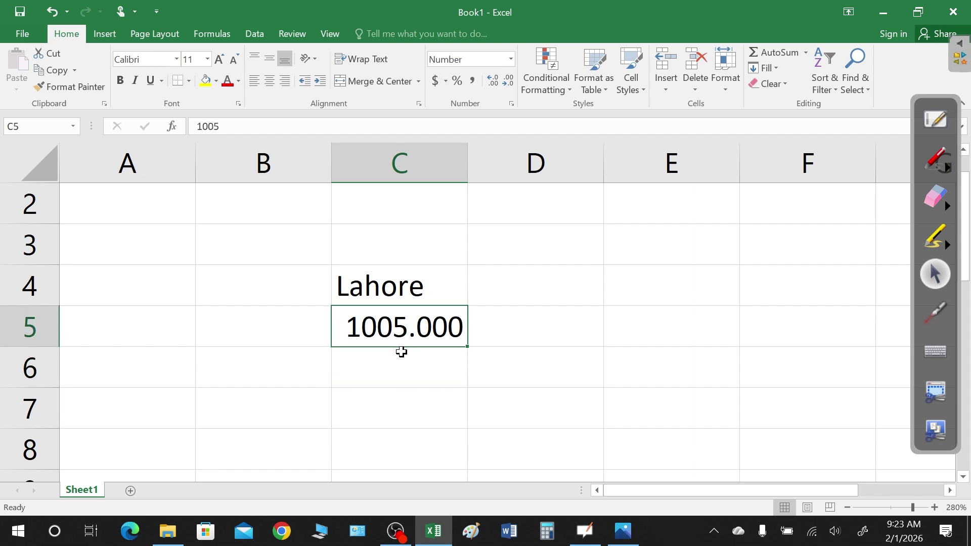
{"action": "left_click", "coordinate": [402, 352]}
{"action": "left_click", "coordinate": [403, 326]}
{"action": "left_click", "coordinate": [401, 357]}
{"action": "left_click", "coordinate": [399, 321]}
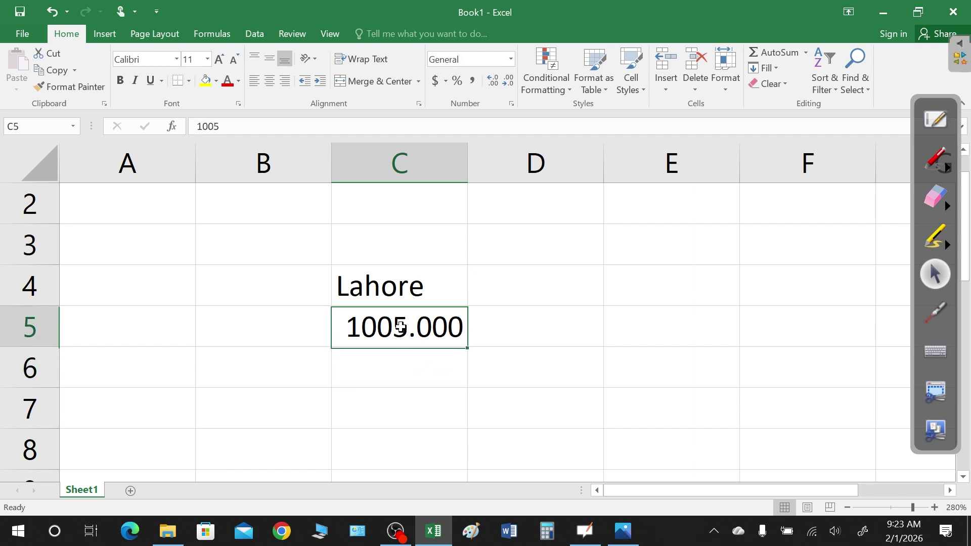
{"action": "left_click", "coordinate": [409, 371]}
{"action": "left_click", "coordinate": [382, 326]}
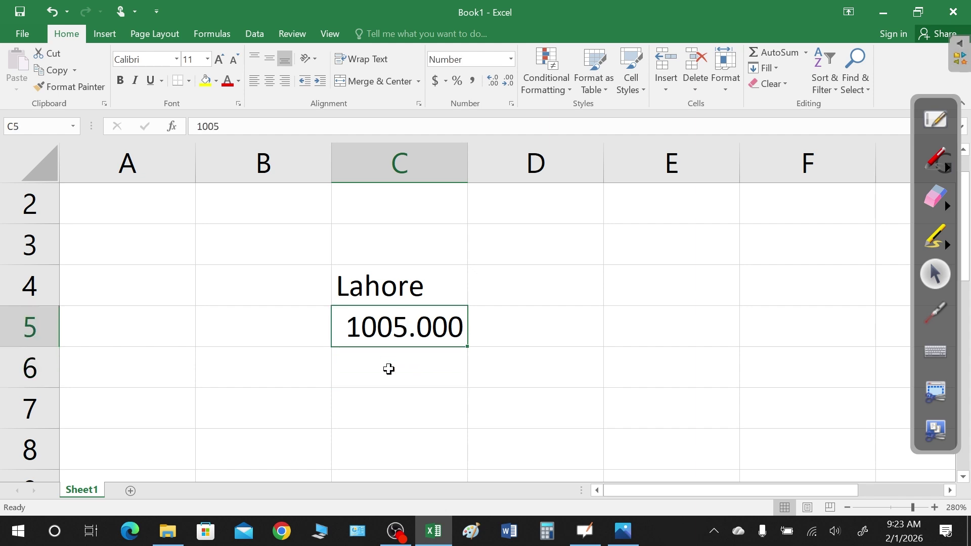
- Enter the value 1005.51 in cell C6
{"action": "left_click", "coordinate": [388, 369]}
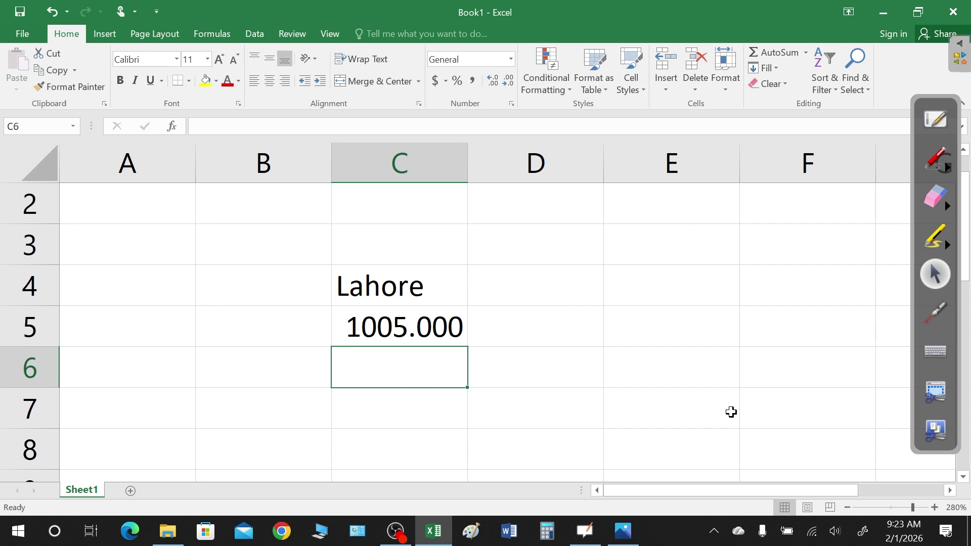
{"action": "type", "text": "1005"}
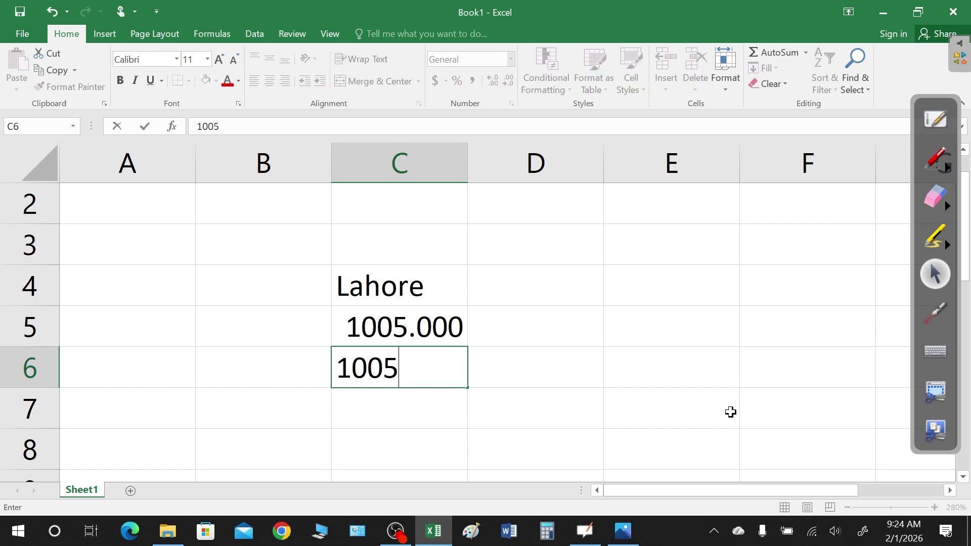
{"action": "type", "text": ".50"}
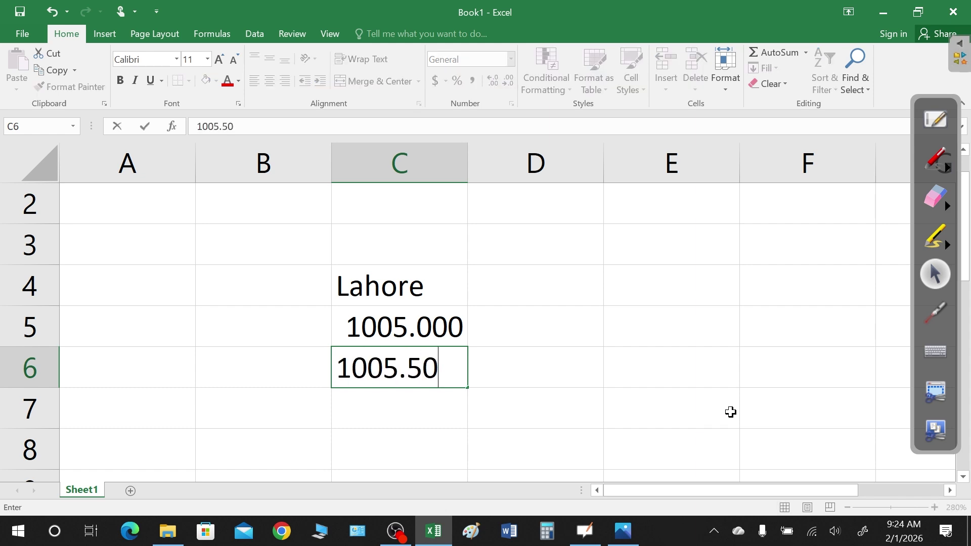
{"action": "key", "text": "BackSpace"}
{"action": "type", "text": "1"}
{"action": "key", "text": "Return"}
{"action": "key", "text": "Up"}
{"action": "key", "text": "Return"}
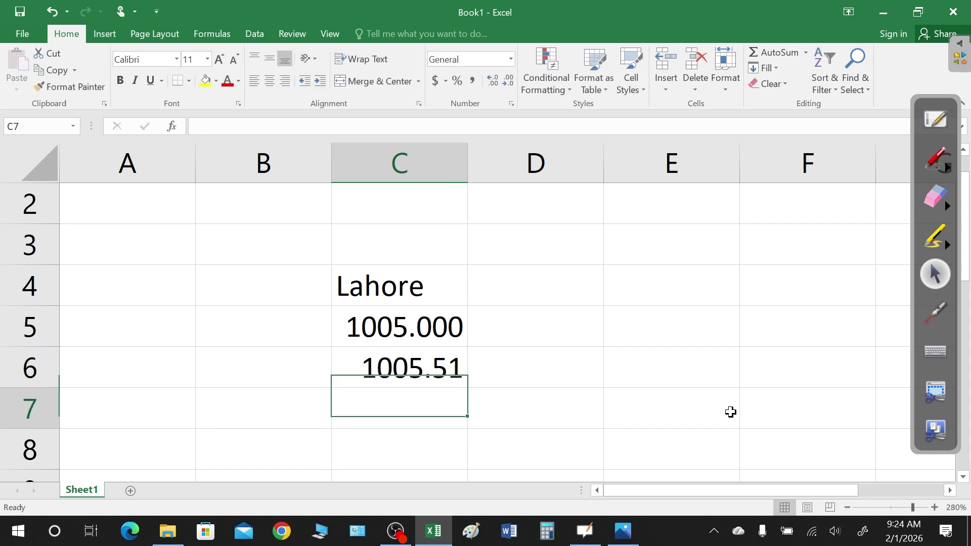
{"action": "key", "text": "Up"}
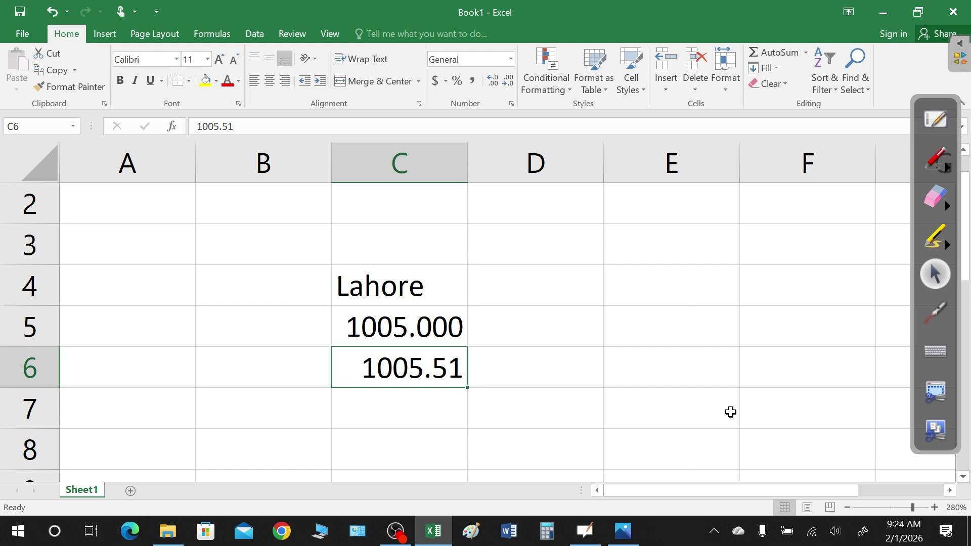
{"action": "key", "text": "Return"}
{"action": "key", "text": "Up"}
{"action": "key", "text": "Return"}
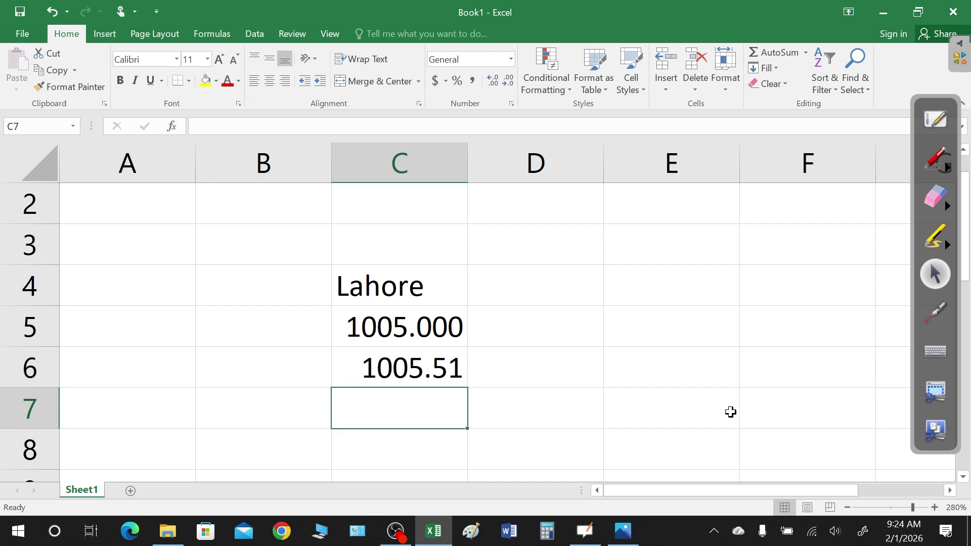
{"action": "key", "text": "Up"}
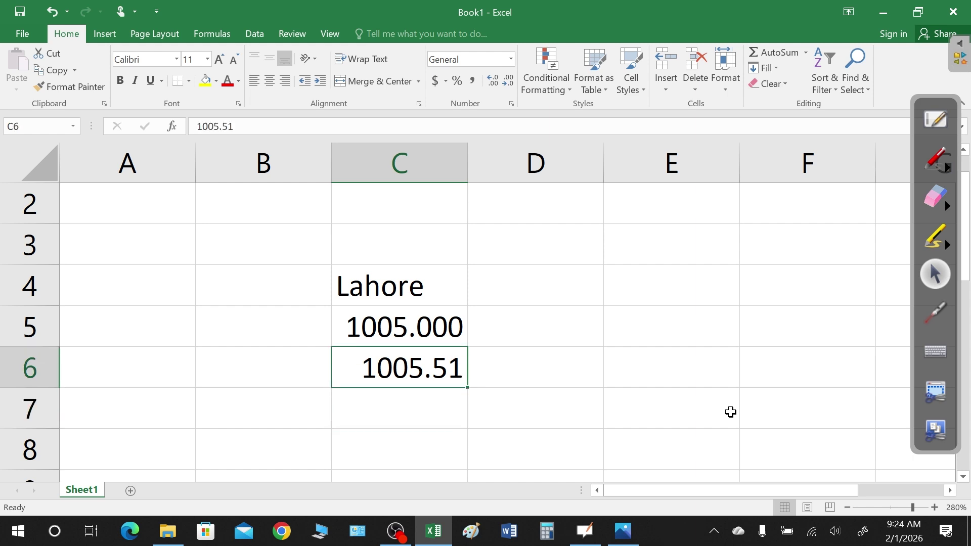
{"action": "key", "text": "Return"}
{"action": "key", "text": "Up"}
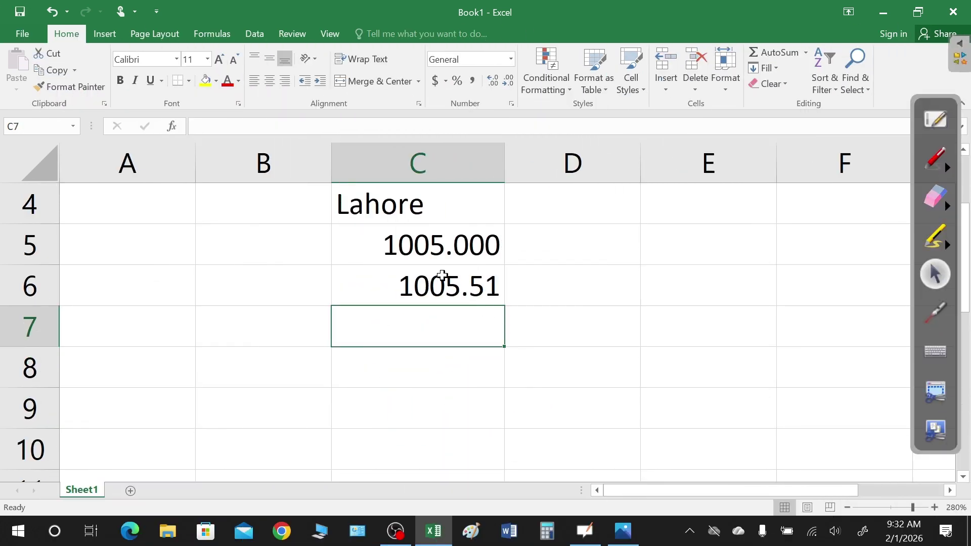
{"action": "left_click", "coordinate": [394, 282]}
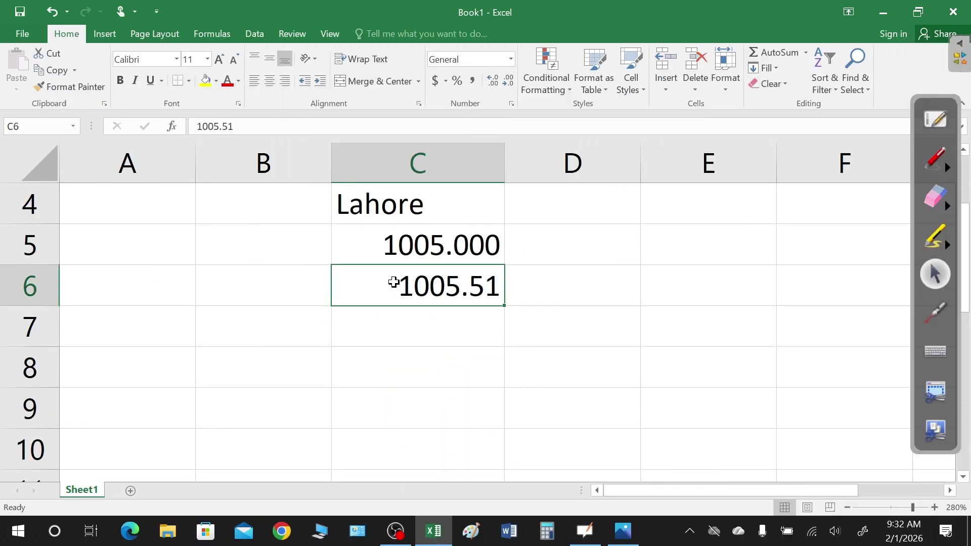
{"action": "left_click", "coordinate": [388, 319]}
{"action": "left_click", "coordinate": [378, 291]}
{"action": "left_click", "coordinate": [386, 327]}
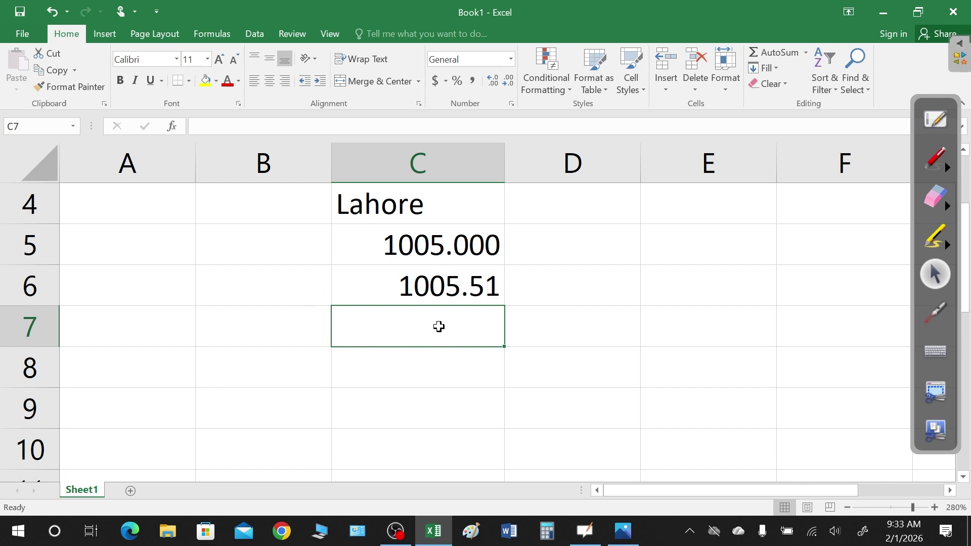
{"action": "left_click", "coordinate": [375, 282]}
{"action": "left_click", "coordinate": [379, 318]}
{"action": "left_click", "coordinate": [436, 369]}
{"action": "left_click", "coordinate": [418, 320]}
{"action": "left_click", "coordinate": [418, 359]}
{"action": "left_click", "coordinate": [412, 322]}
{"action": "left_click", "coordinate": [412, 377]}
{"action": "left_click", "coordinate": [415, 325]}
{"action": "left_click", "coordinate": [420, 369]}
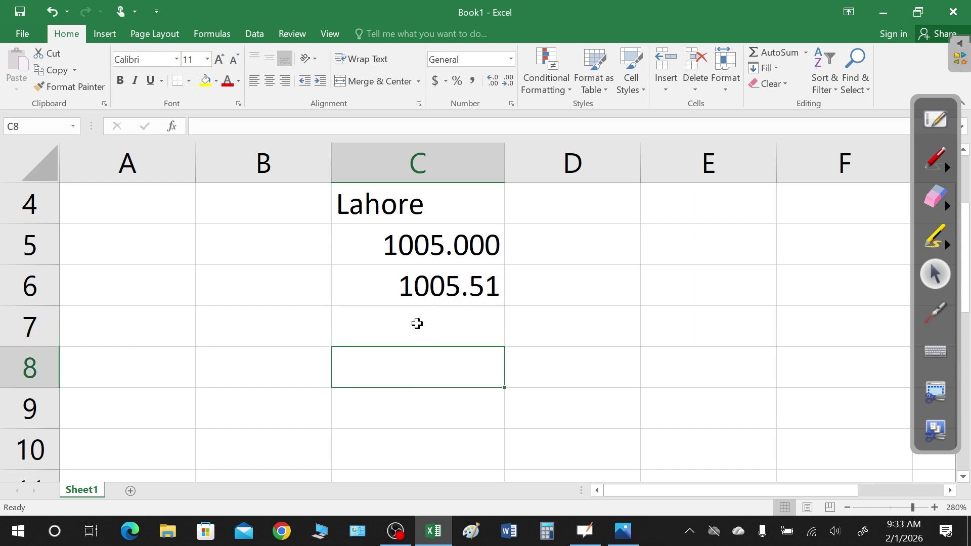
{"action": "left_click", "coordinate": [416, 323]}
{"action": "left_click", "coordinate": [441, 372]}
- Open the Format Cells settings for cell C7 and circle the General number category with the red annotation pen
{"action": "left_click", "coordinate": [398, 321]}
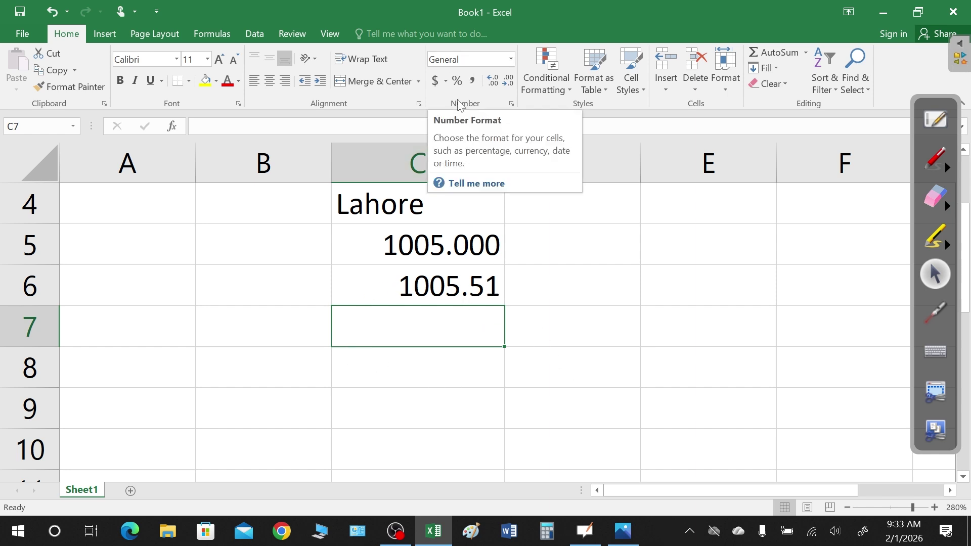
{"action": "left_click", "coordinate": [511, 60]}
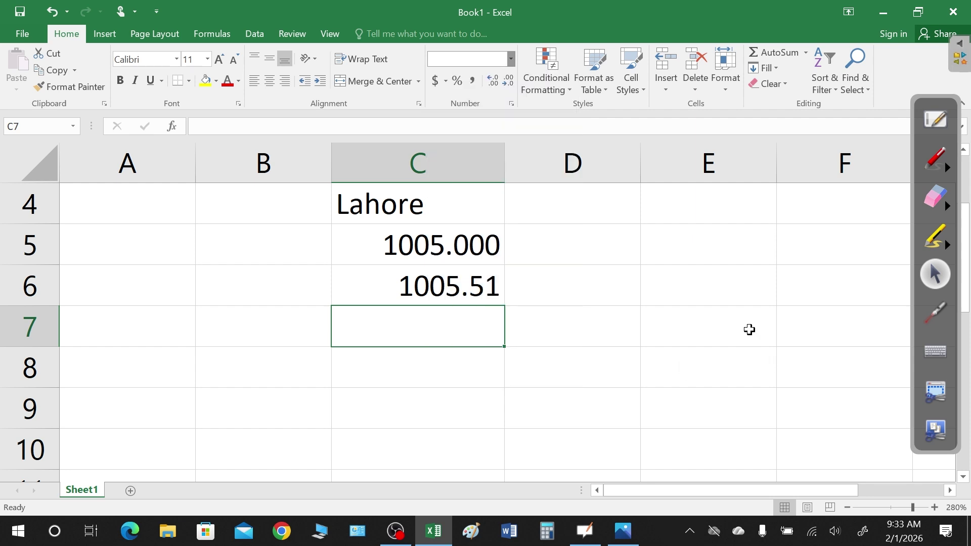
{"action": "key", "text": "Escape"}
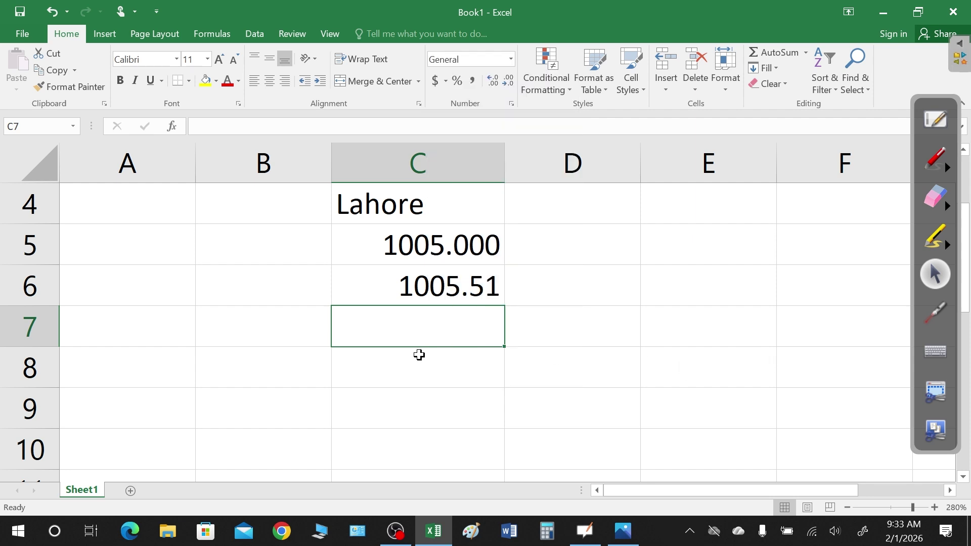
{"action": "left_click", "coordinate": [730, 93]}
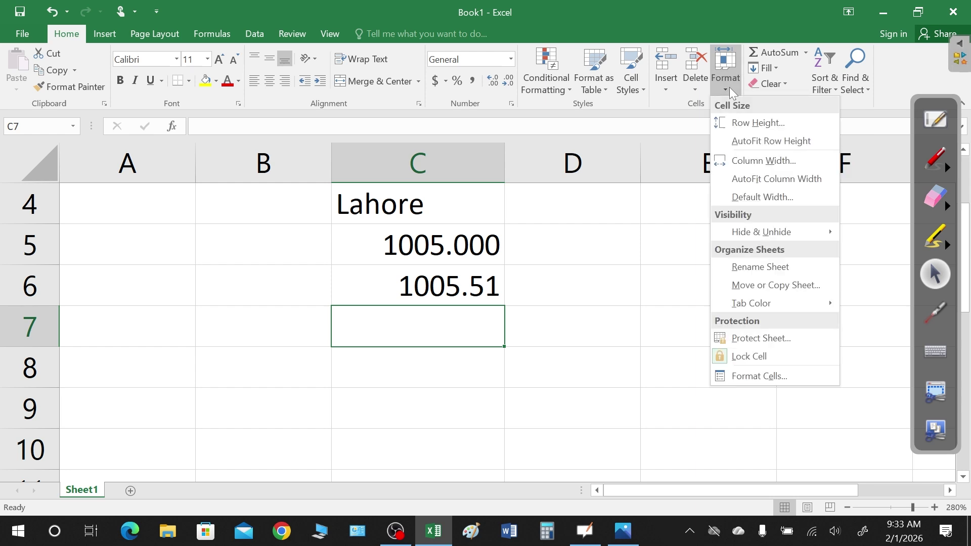
{"action": "left_click", "coordinate": [758, 378]}
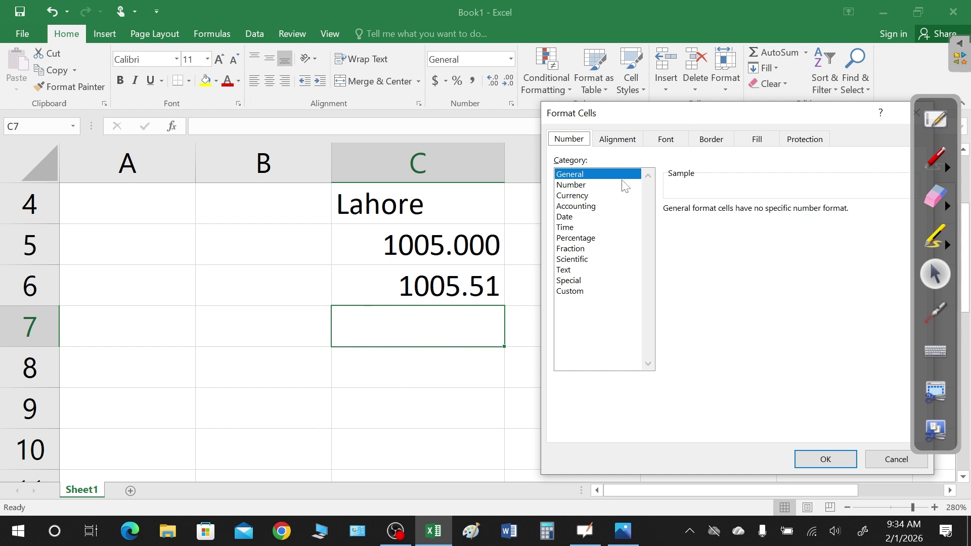
{"action": "left_click", "coordinate": [940, 161]}
{"action": "mouse_move", "coordinate": [554, 183]}
{"action": "left_mouse_down"}
{"action": "mouse_move", "coordinate": [566, 191]}
{"action": "mouse_move", "coordinate": [559, 147]}
{"action": "mouse_move", "coordinate": [548, 183]}
{"action": "left_mouse_up"}
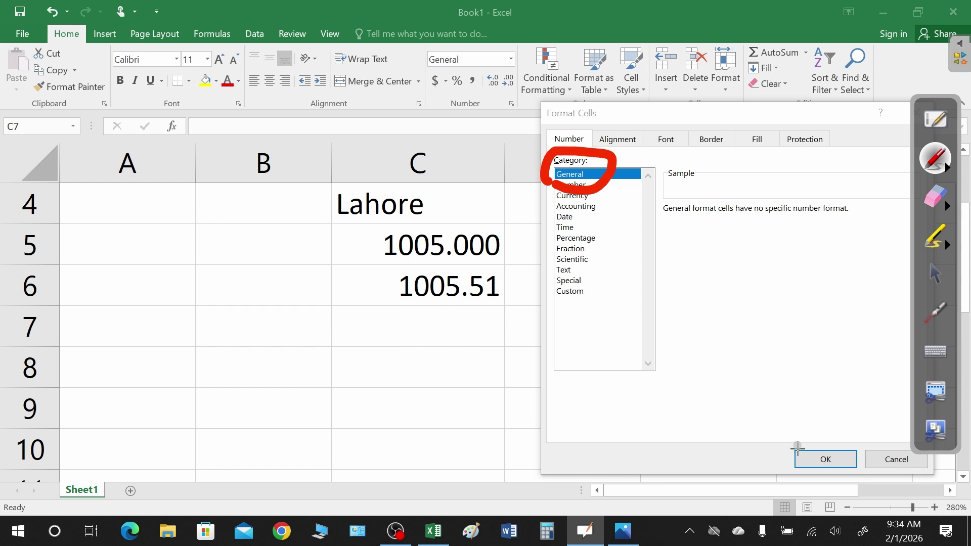
- Erase the red annotation around General and dismiss the Format Cells settings without applying anything
{"action": "left_click", "coordinate": [946, 208]}
{"action": "left_click_drag", "start_coordinate": [615, 165], "coordinate": [537, 185]}
{"action": "left_click", "coordinate": [936, 275]}
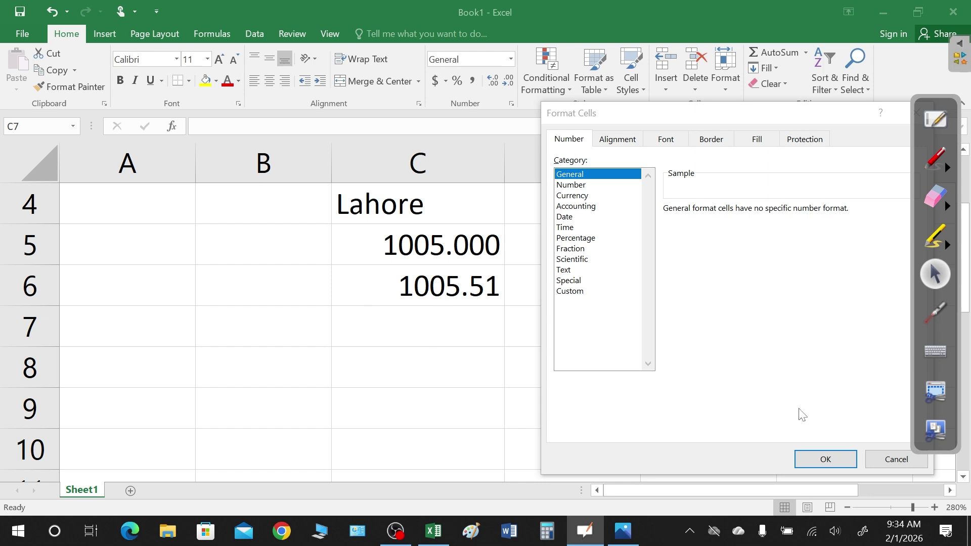
{"action": "left_click", "coordinate": [880, 458]}
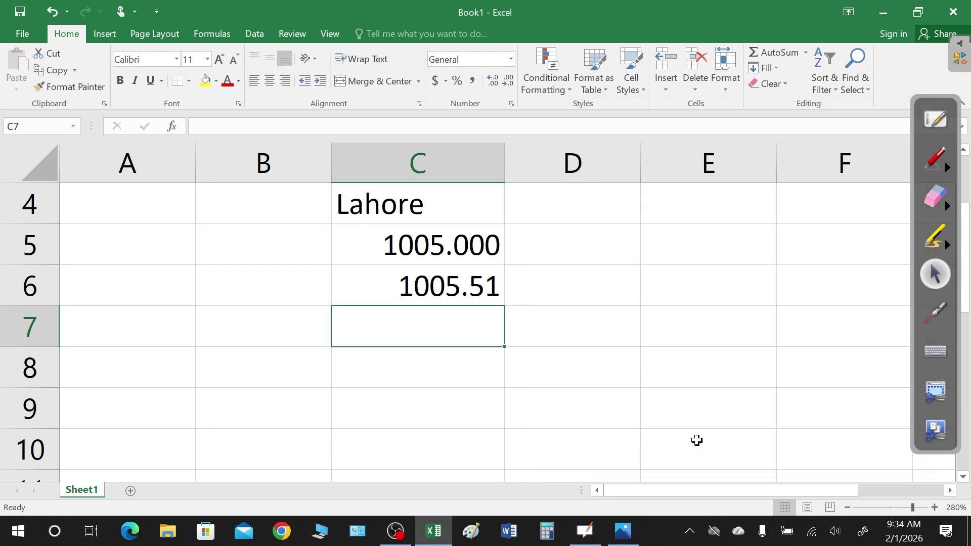
- Format cell C7 with the Date category, using the *3/14/2012 type
{"action": "left_click", "coordinate": [418, 354]}
{"action": "left_click", "coordinate": [417, 338]}
{"action": "left_click", "coordinate": [726, 86]}
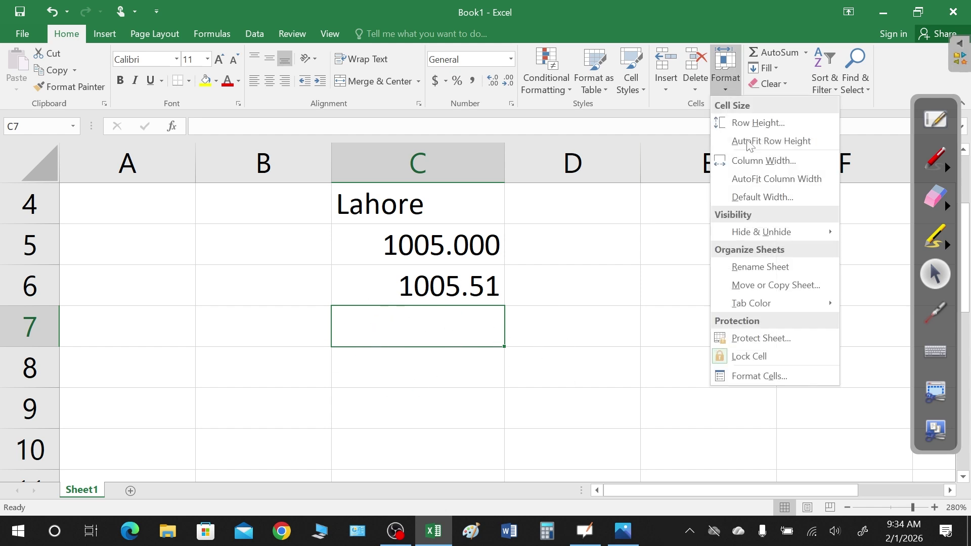
{"action": "left_click", "coordinate": [761, 377]}
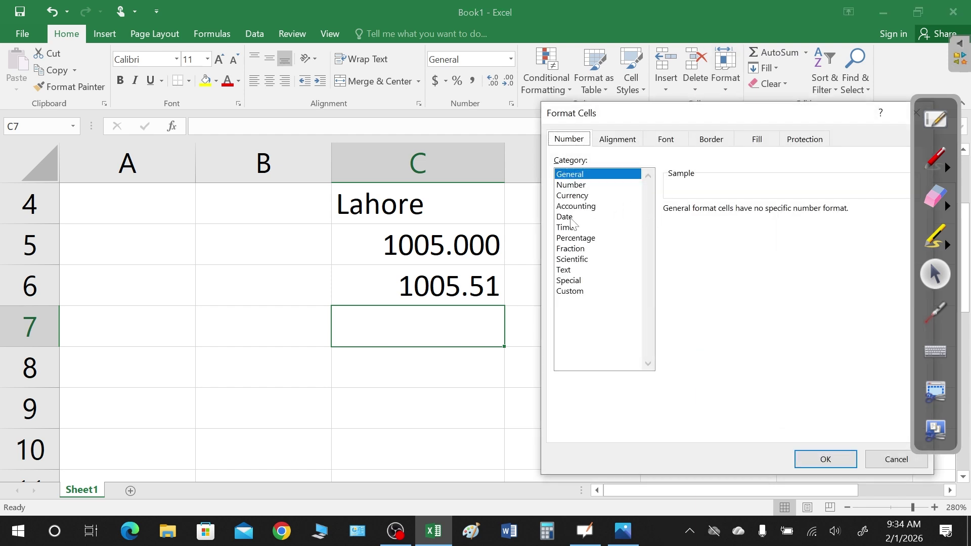
{"action": "left_click", "coordinate": [565, 217]}
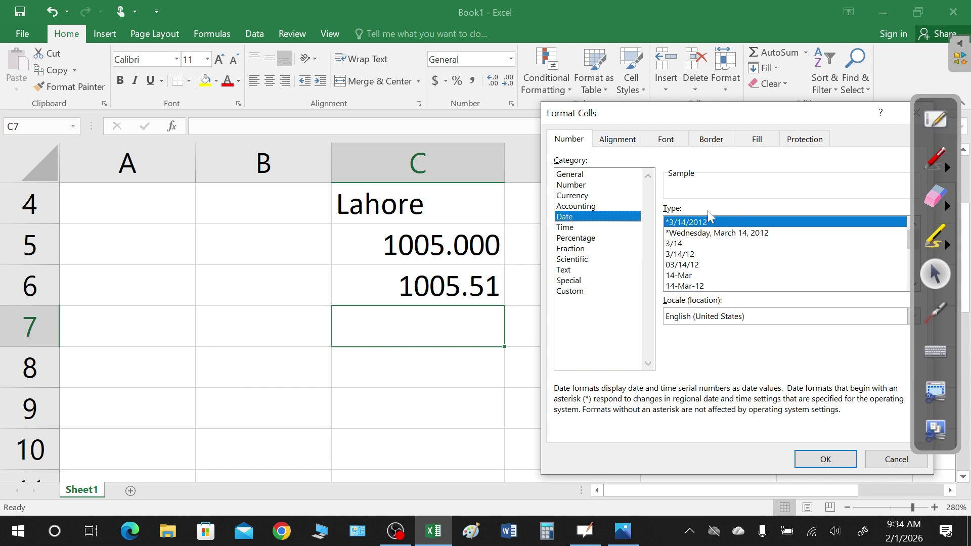
{"action": "left_click", "coordinate": [822, 459]}
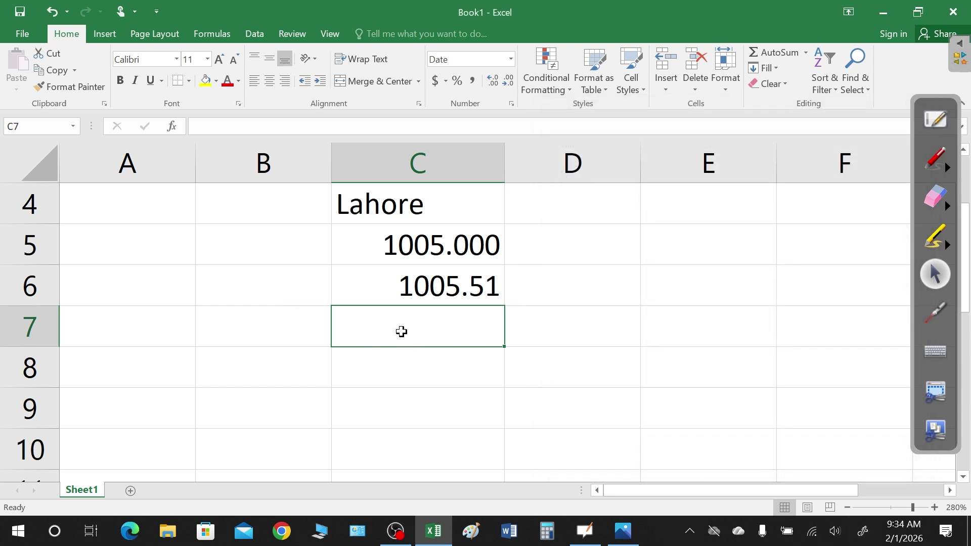
{"action": "left_click", "coordinate": [395, 362]}
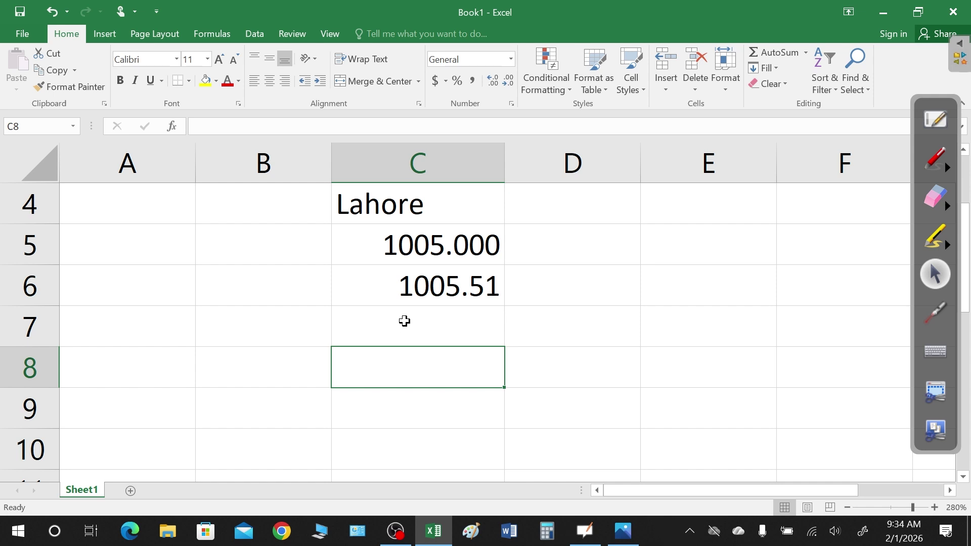
{"action": "left_click", "coordinate": [405, 322]}
{"action": "left_click", "coordinate": [399, 355]}
{"action": "left_click", "coordinate": [395, 365]}
{"action": "left_click", "coordinate": [403, 319]}
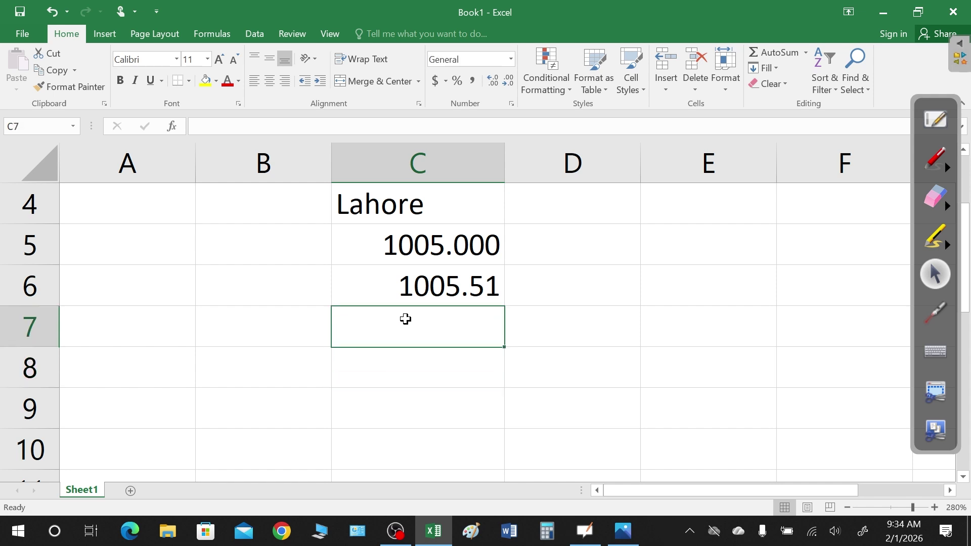
- Enter the date 01-02-2026 in cell C7
{"action": "left_click", "coordinate": [399, 351]}
{"action": "left_click", "coordinate": [400, 325]}
{"action": "left_click", "coordinate": [388, 365]}
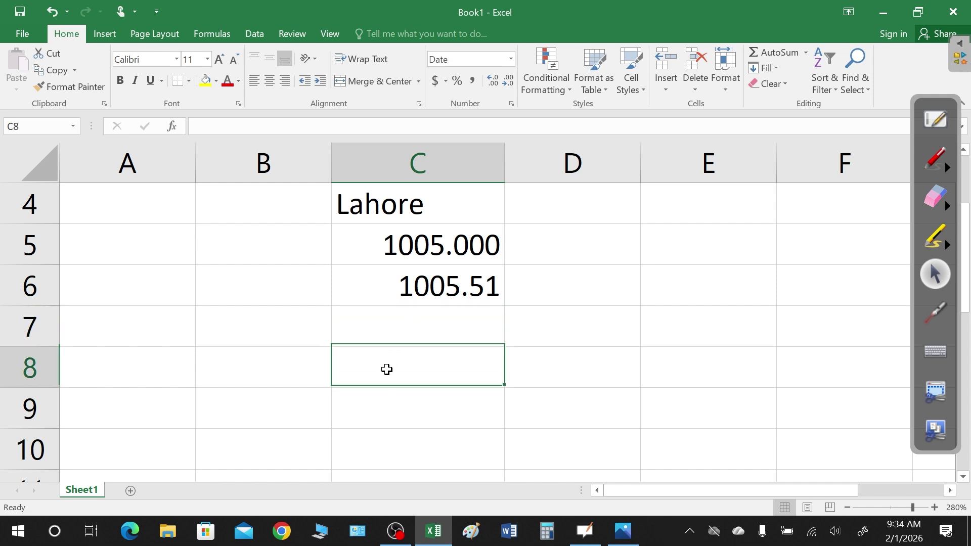
{"action": "left_click", "coordinate": [379, 328]}
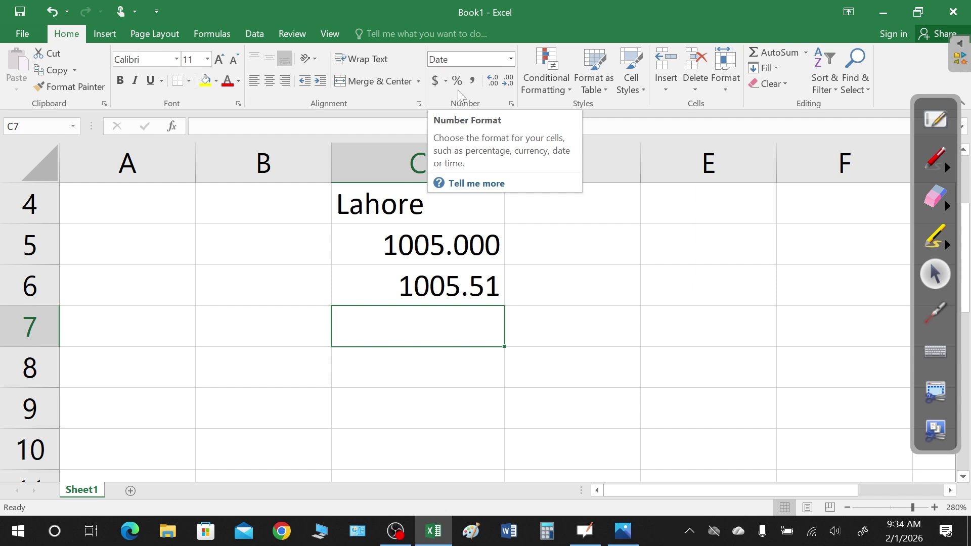
{"action": "left_click", "coordinate": [449, 366]}
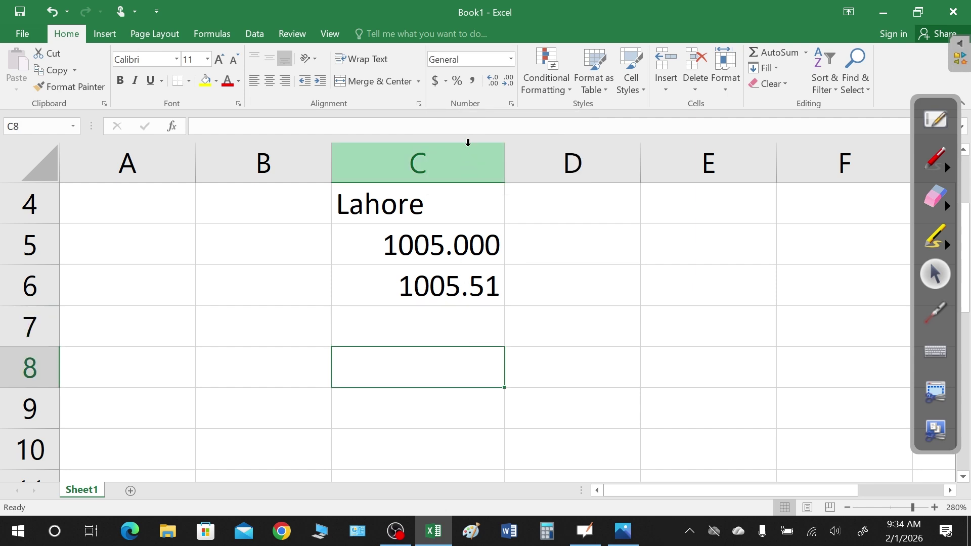
{"action": "left_click", "coordinate": [409, 311]}
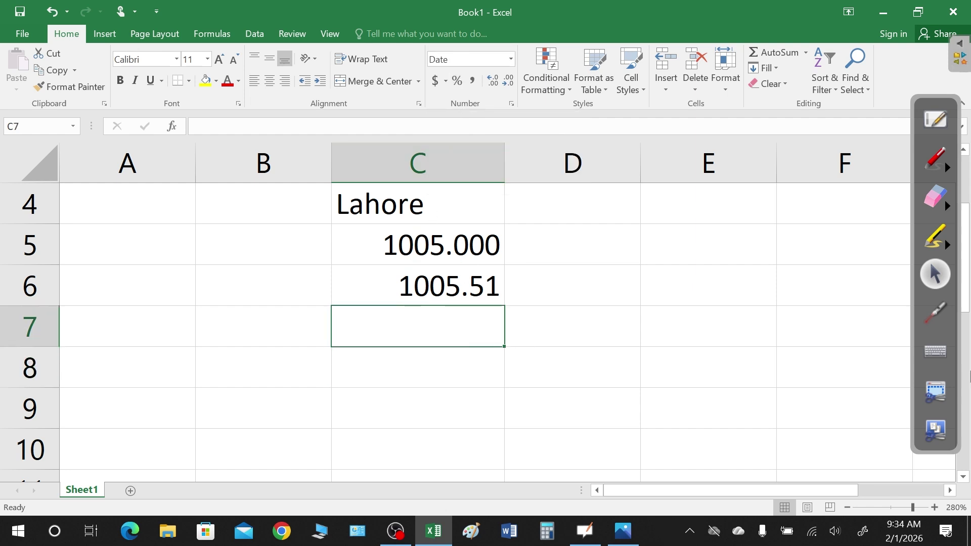
{"action": "type", "text": "01"}
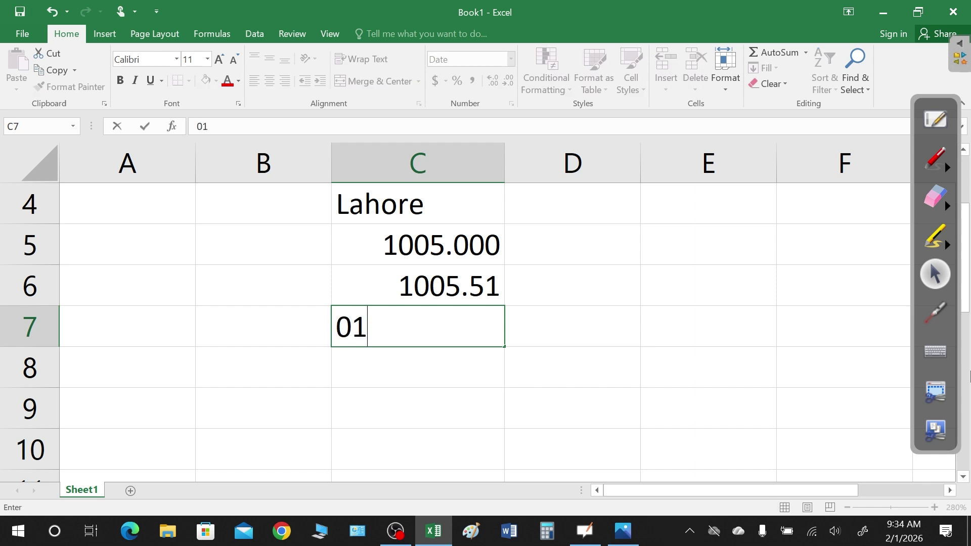
{"action": "type", "text": "-02-20"}
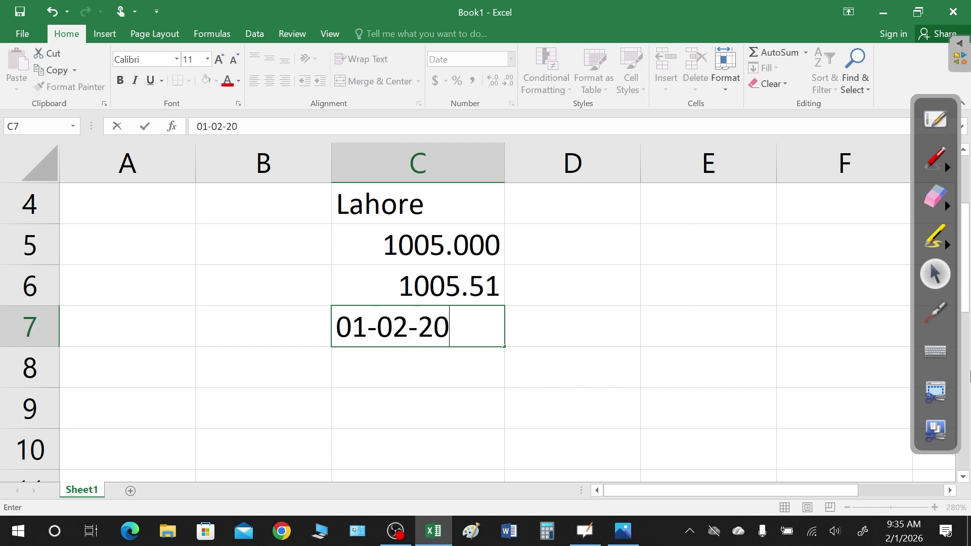
{"action": "type", "text": "0"}
{"action": "key", "text": "BackSpace"}
{"action": "type", "text": "26"}
{"action": "key", "text": "Return"}
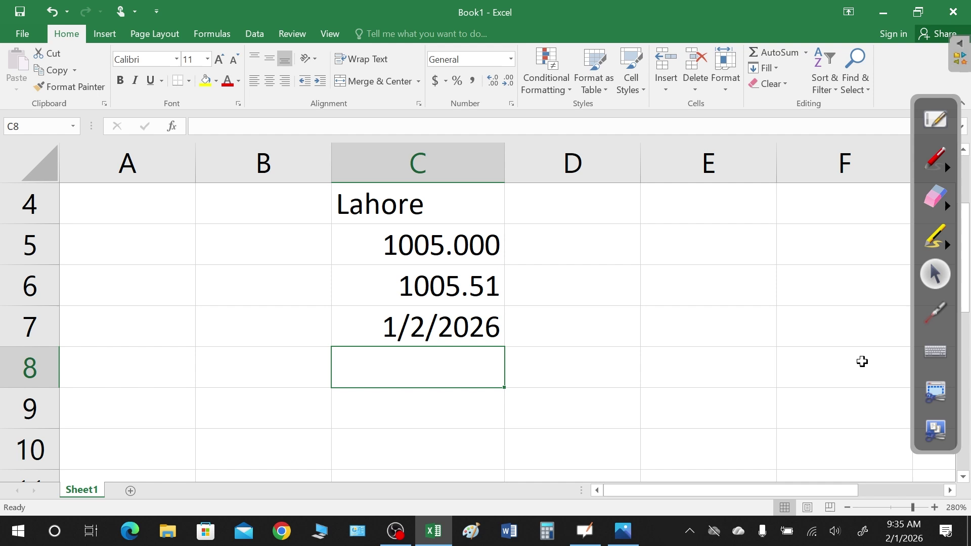
- Format cell C6 with the Number category and 3 decimal places
{"action": "left_click", "coordinate": [471, 330]}
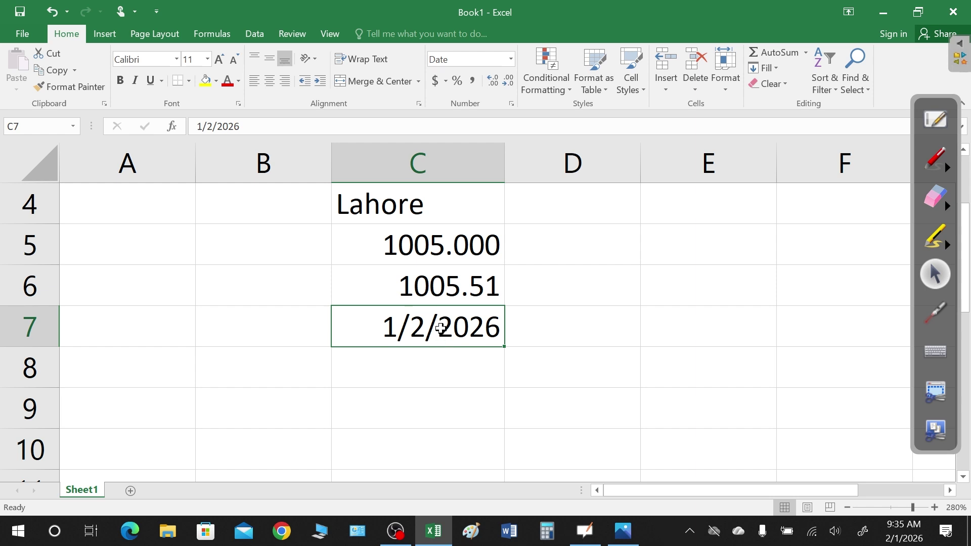
{"action": "left_click", "coordinate": [398, 289]}
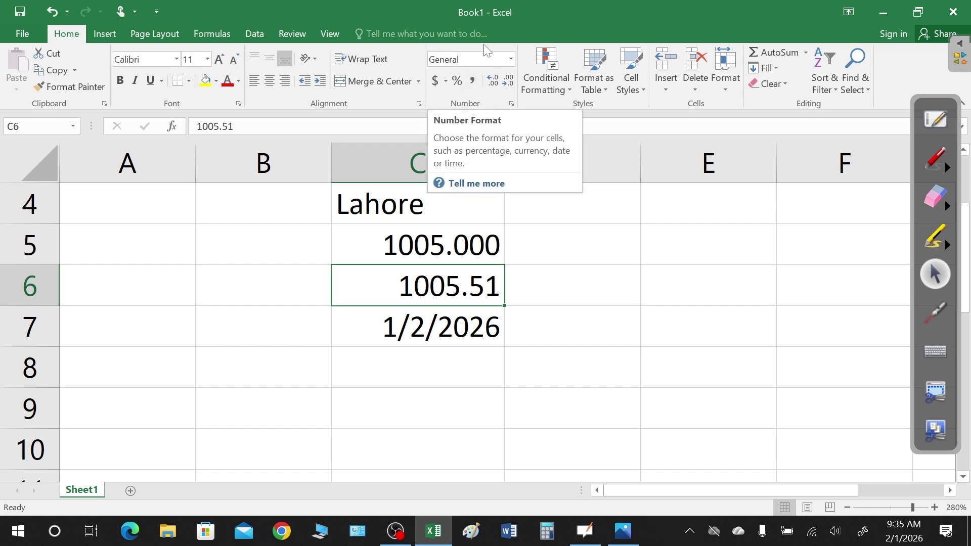
{"action": "left_click", "coordinate": [737, 85]}
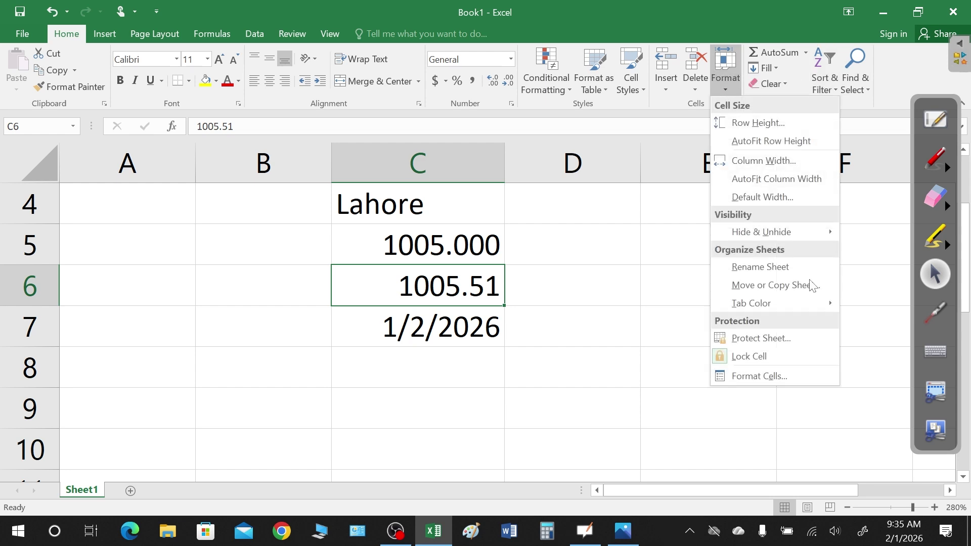
{"action": "left_click", "coordinate": [757, 375]}
{"action": "left_click", "coordinate": [588, 185]}
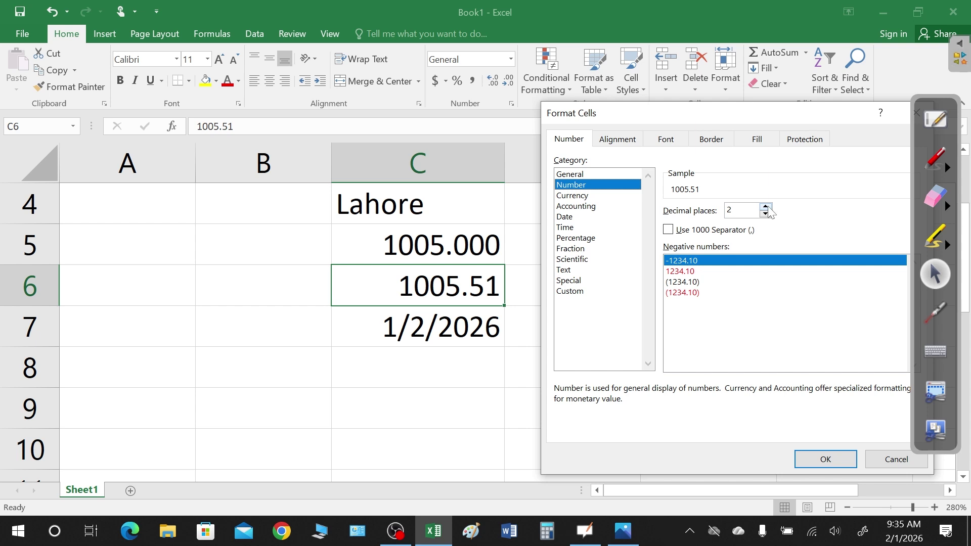
{"action": "left_click", "coordinate": [766, 207]}
{"action": "left_click", "coordinate": [829, 459]}
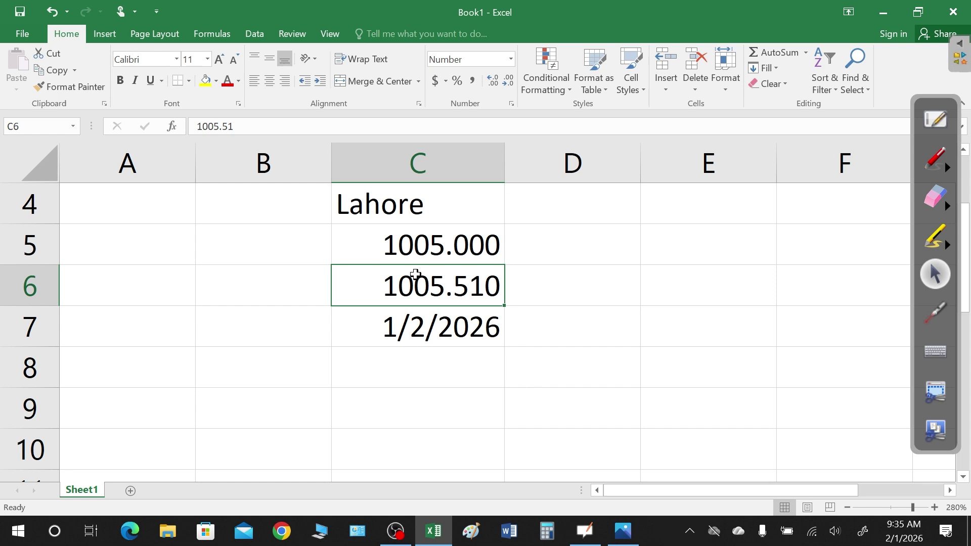
{"action": "left_click", "coordinate": [400, 324]}
{"action": "key", "text": "Up"}
{"action": "left_click", "coordinate": [416, 336]}
{"action": "key", "text": "Up"}
{"action": "left_click", "coordinate": [436, 310]}
{"action": "left_click", "coordinate": [409, 285]}
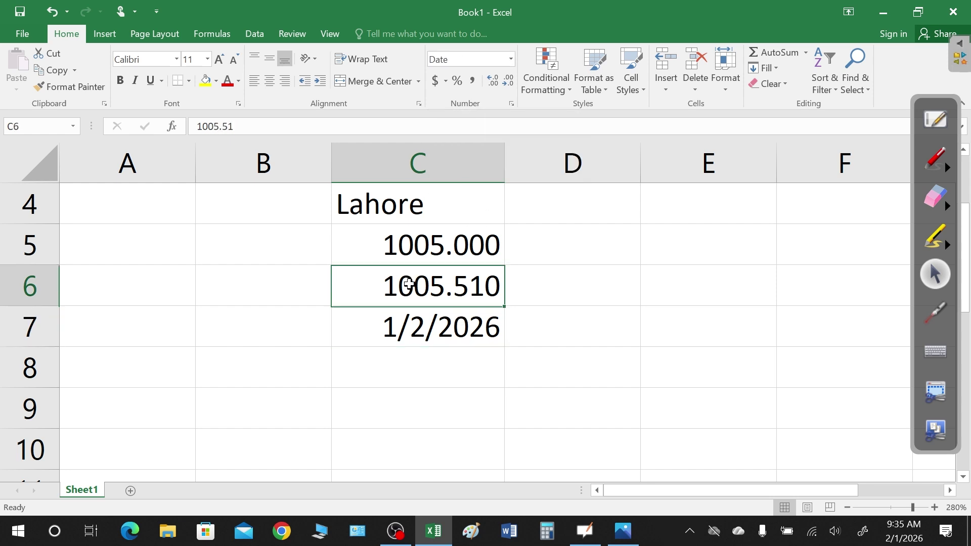
{"action": "left_click", "coordinate": [411, 329]}
{"action": "left_click", "coordinate": [408, 282]}
{"action": "left_click", "coordinate": [403, 238]}
{"action": "left_click", "coordinate": [404, 286]}
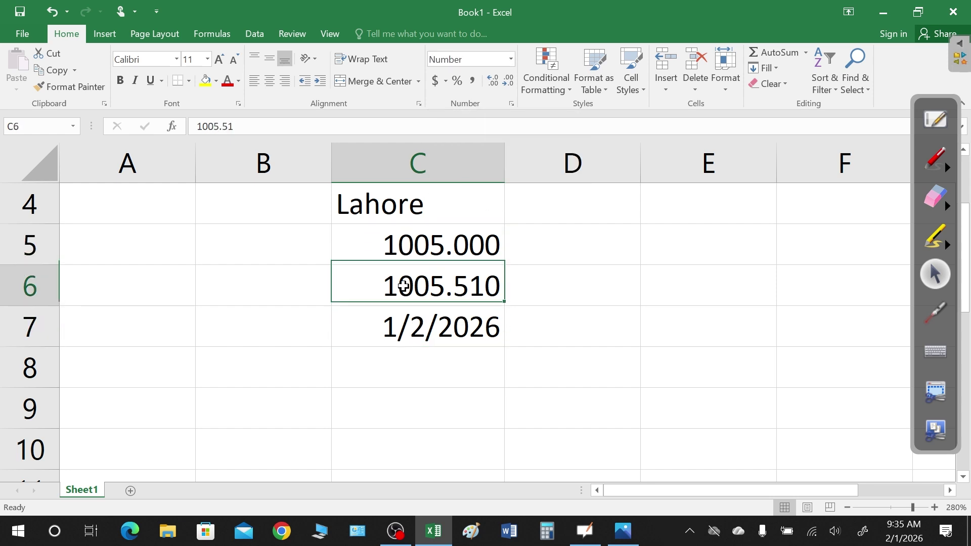
{"action": "left_click", "coordinate": [411, 329]}
{"action": "left_click", "coordinate": [400, 285]}
{"action": "left_click", "coordinate": [409, 334]}
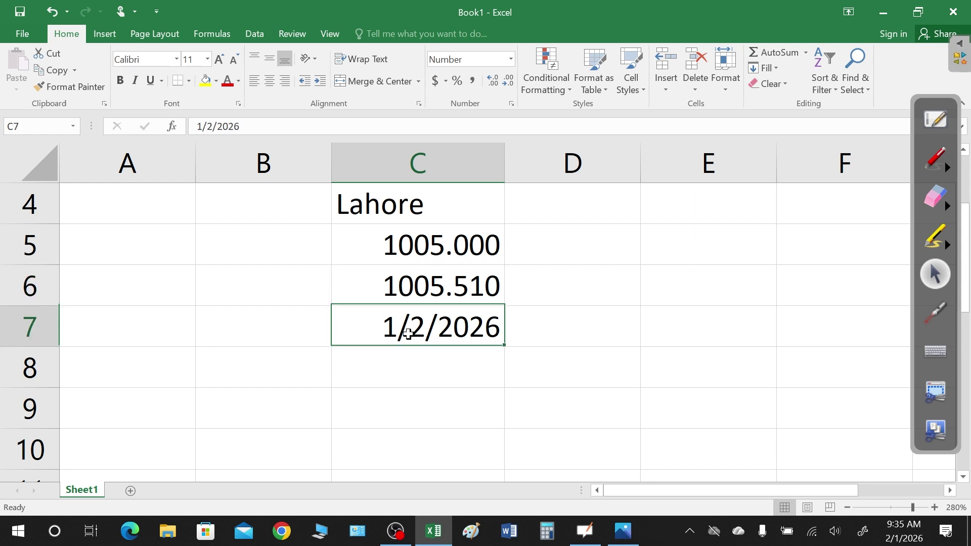
{"action": "left_click", "coordinate": [420, 368]}
{"action": "left_click", "coordinate": [398, 331]}
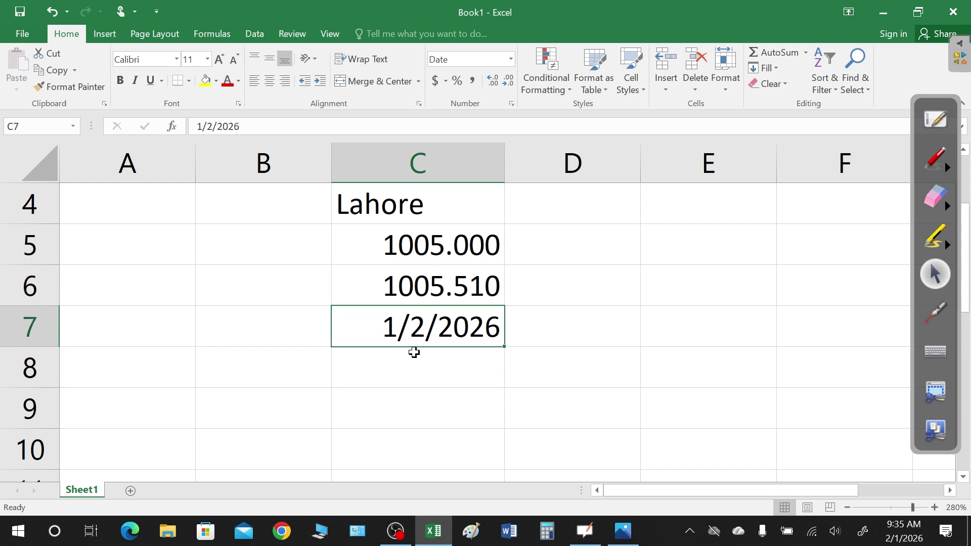
{"action": "left_click", "coordinate": [445, 373]}
{"action": "left_click", "coordinate": [416, 330]}
{"action": "left_click", "coordinate": [461, 357]}
{"action": "left_click", "coordinate": [448, 329]}
{"action": "left_click", "coordinate": [433, 282]}
{"action": "left_click", "coordinate": [432, 258]}
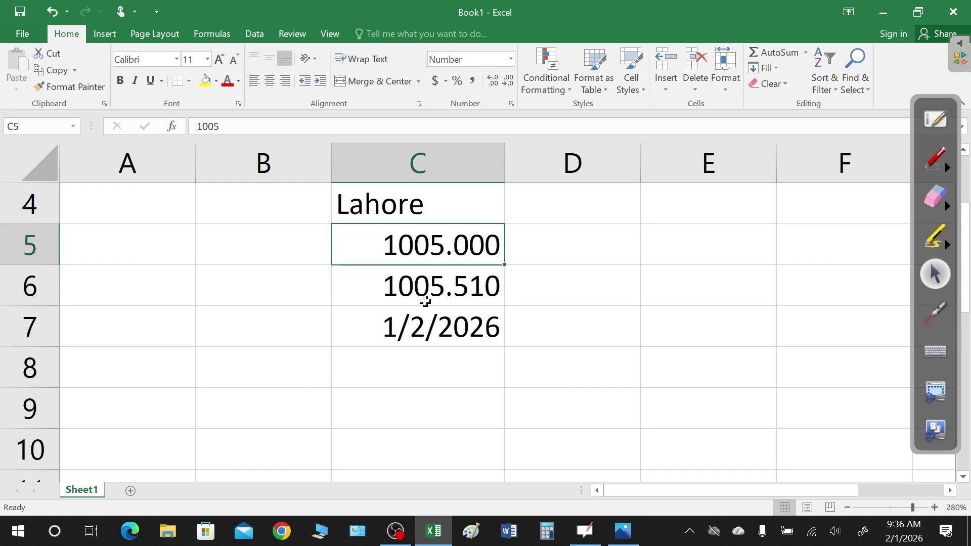
{"action": "left_click", "coordinate": [431, 282]}
{"action": "left_click", "coordinate": [431, 330]}
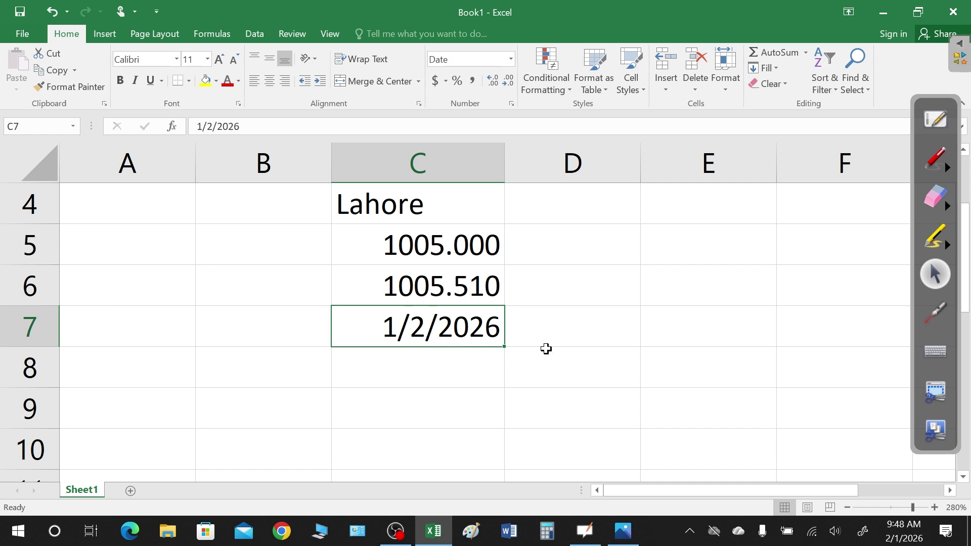
{"action": "left_click", "coordinate": [429, 377]}
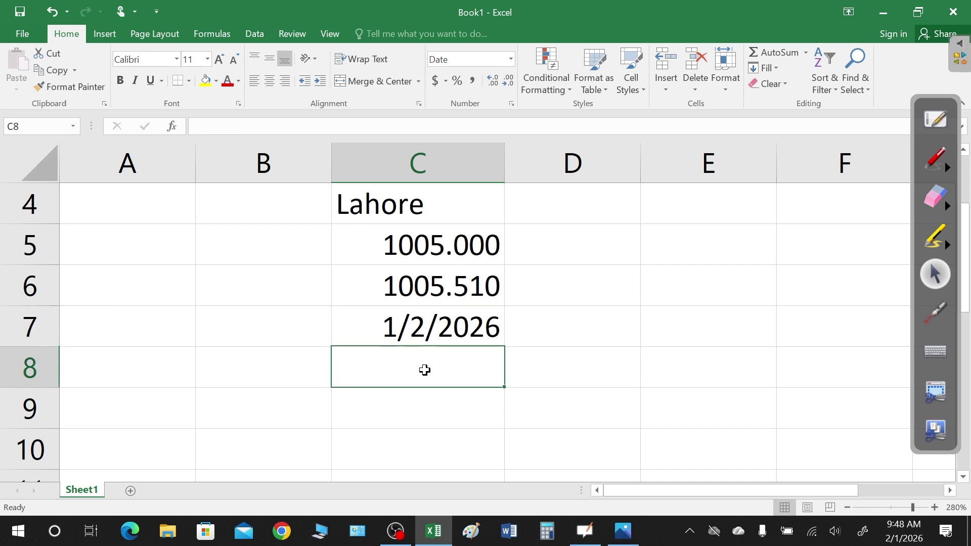
{"action": "left_click", "coordinate": [549, 325]}
{"action": "left_click", "coordinate": [555, 276]}
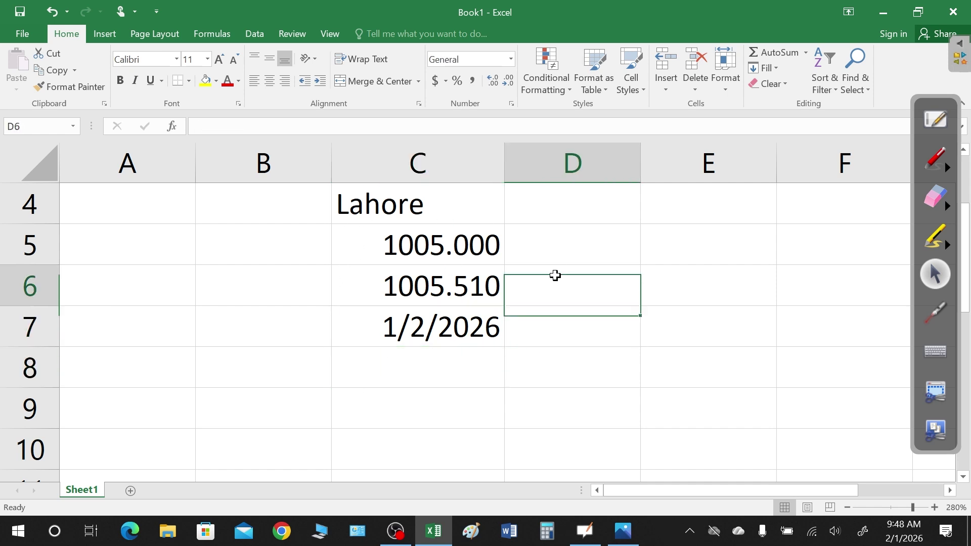
{"action": "left_click", "coordinate": [555, 234]}
{"action": "left_click", "coordinate": [556, 210]}
{"action": "left_click", "coordinate": [546, 247]}
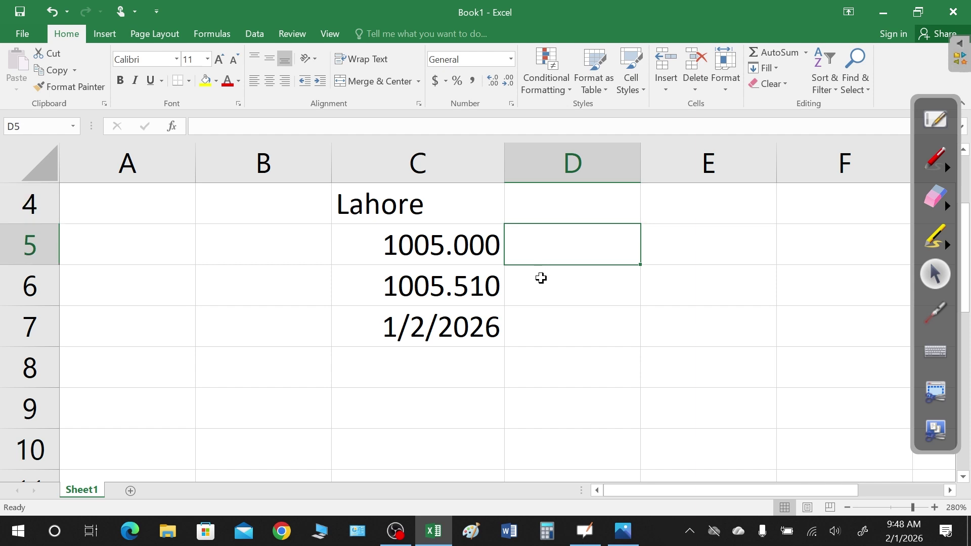
{"action": "left_click", "coordinate": [540, 277]}
{"action": "left_click", "coordinate": [551, 321]}
{"action": "left_click", "coordinate": [547, 361]}
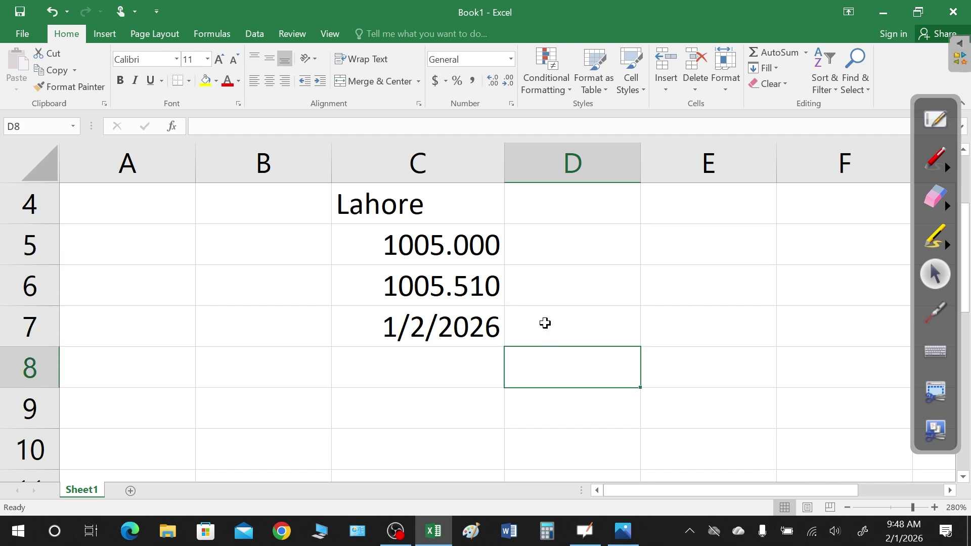
{"action": "left_click", "coordinate": [544, 323]}
{"action": "left_click", "coordinate": [539, 285]}
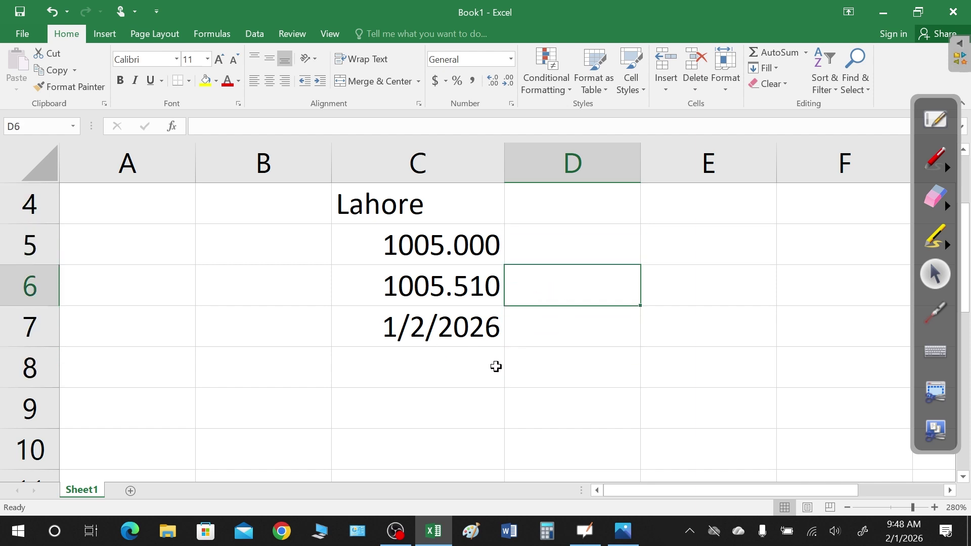
{"action": "left_click", "coordinate": [448, 358]}
{"action": "left_click", "coordinate": [457, 327]}
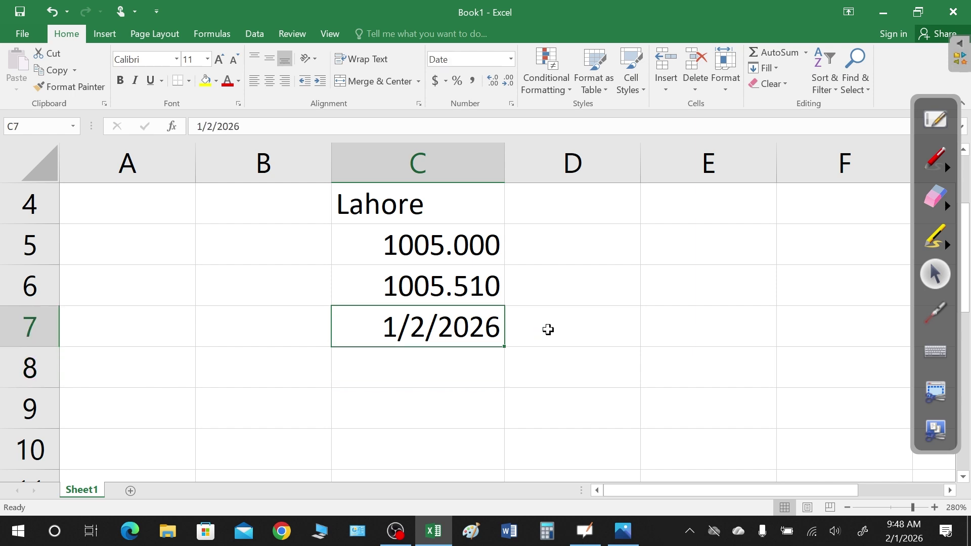
{"action": "left_click", "coordinate": [548, 328]}
{"action": "left_click", "coordinate": [534, 284]}
{"action": "left_click", "coordinate": [543, 243]}
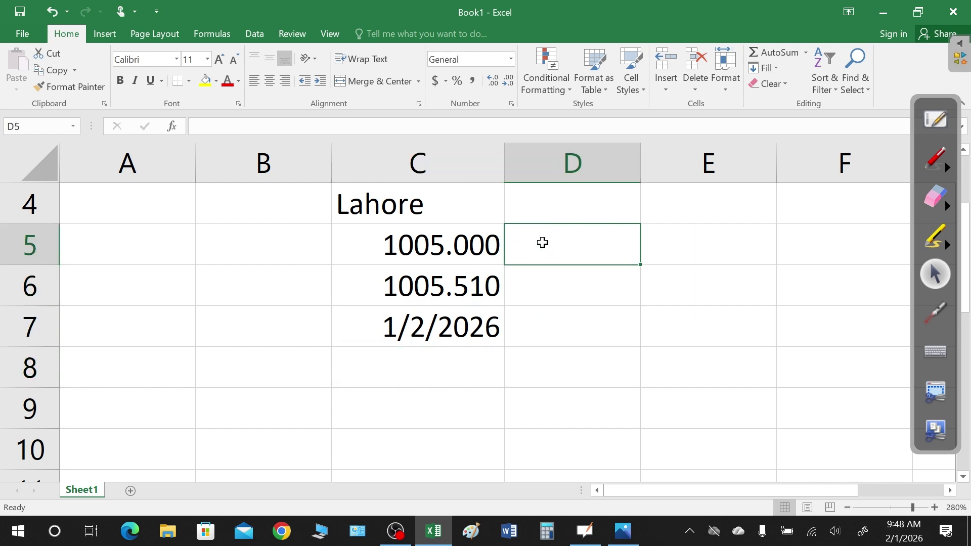
{"action": "left_click", "coordinate": [523, 215]}
{"action": "left_click", "coordinate": [532, 245]}
{"action": "left_click", "coordinate": [535, 285]}
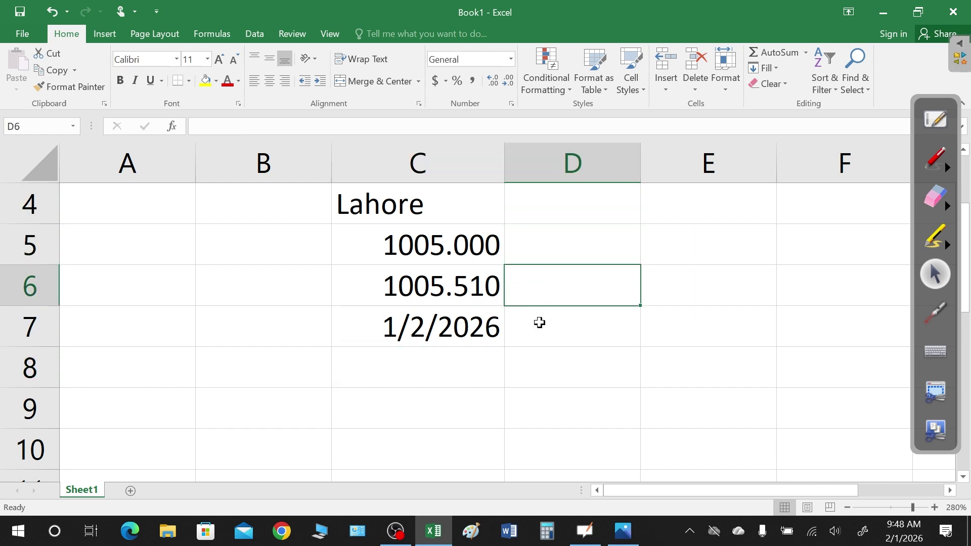
{"action": "left_click", "coordinate": [540, 322]}
{"action": "left_click", "coordinate": [441, 362]}
{"action": "left_click", "coordinate": [393, 318]}
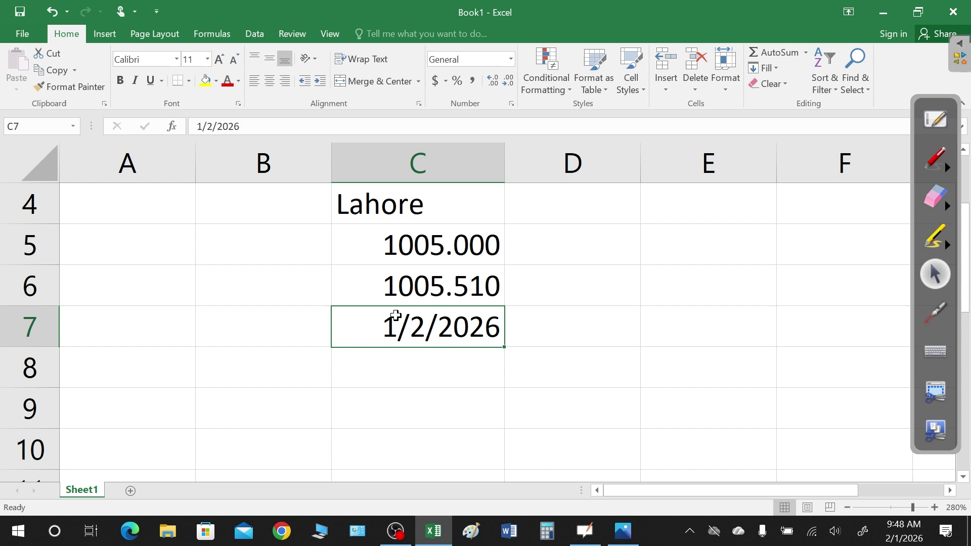
{"action": "left_click", "coordinate": [375, 286]}
{"action": "left_click", "coordinate": [364, 245]}
{"action": "left_click", "coordinate": [371, 208]}
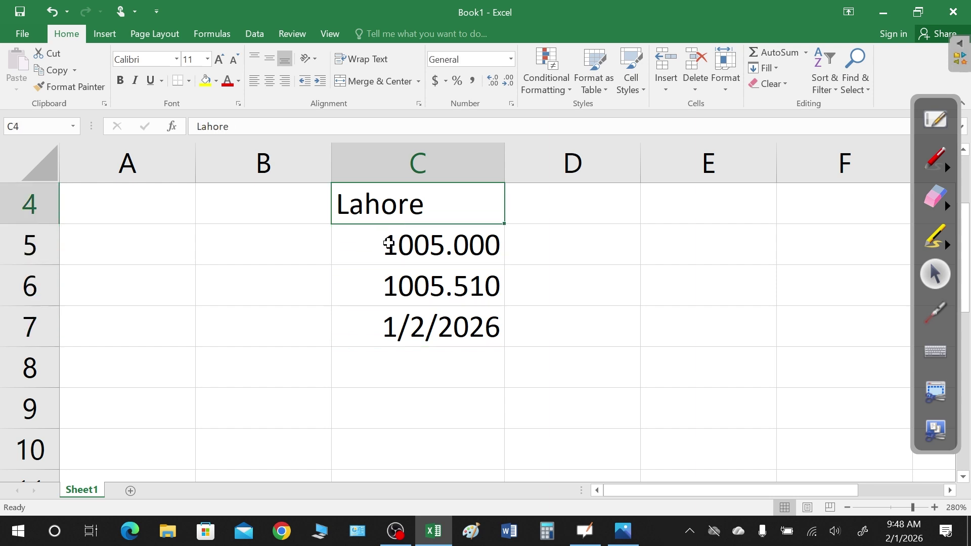
{"action": "left_click", "coordinate": [388, 245]}
{"action": "left_click", "coordinate": [405, 286]}
{"action": "left_click", "coordinate": [403, 320]}
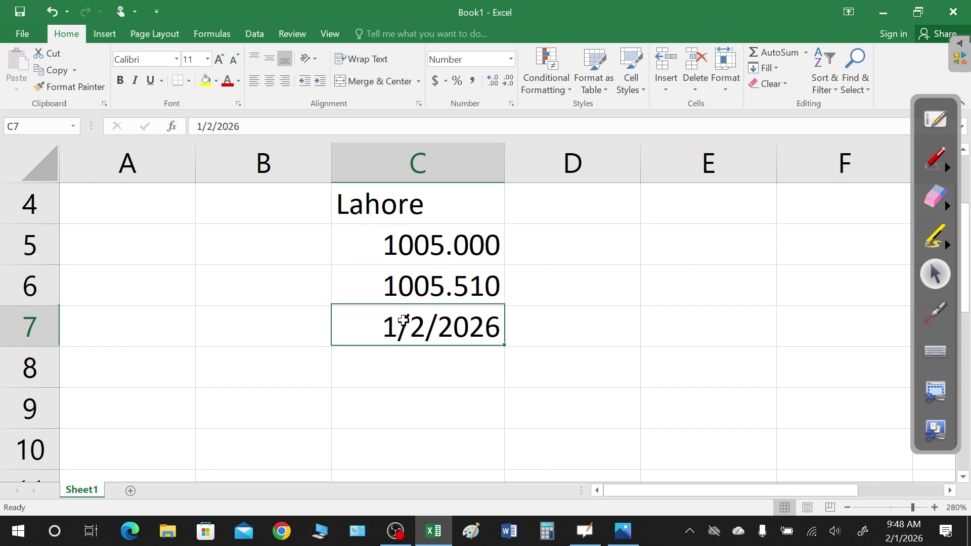
{"action": "left_click", "coordinate": [425, 285]}
{"action": "left_click", "coordinate": [422, 243]}
{"action": "left_click", "coordinate": [428, 207]}
{"action": "left_click", "coordinate": [416, 242]}
{"action": "left_click", "coordinate": [412, 278]}
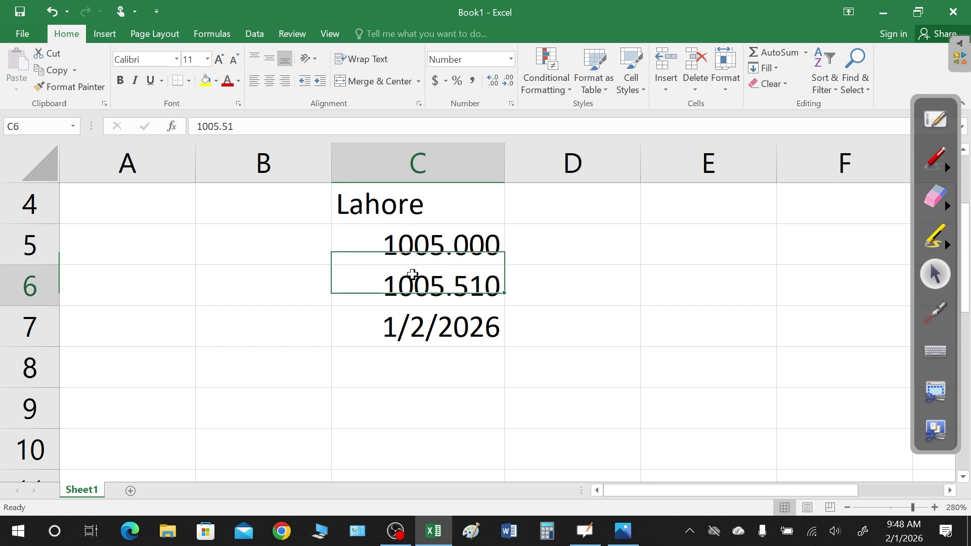
{"action": "left_click", "coordinate": [420, 323]}
{"action": "left_click", "coordinate": [536, 335]}
{"action": "left_click", "coordinate": [549, 276]}
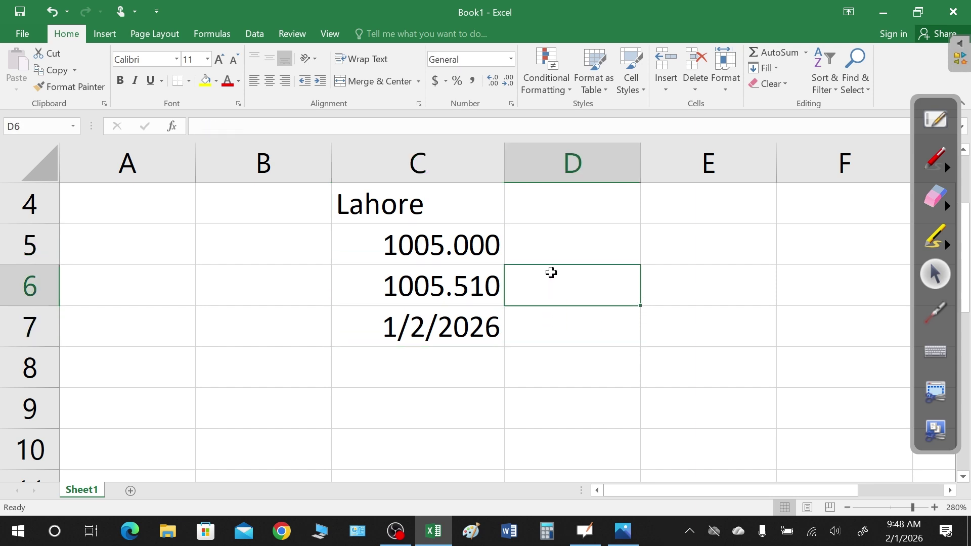
{"action": "left_click", "coordinate": [550, 244]}
{"action": "left_click", "coordinate": [555, 205]}
{"action": "left_click", "coordinate": [543, 249]}
{"action": "left_click", "coordinate": [545, 279]}
{"action": "left_click", "coordinate": [556, 330]}
{"action": "left_click", "coordinate": [666, 294]}
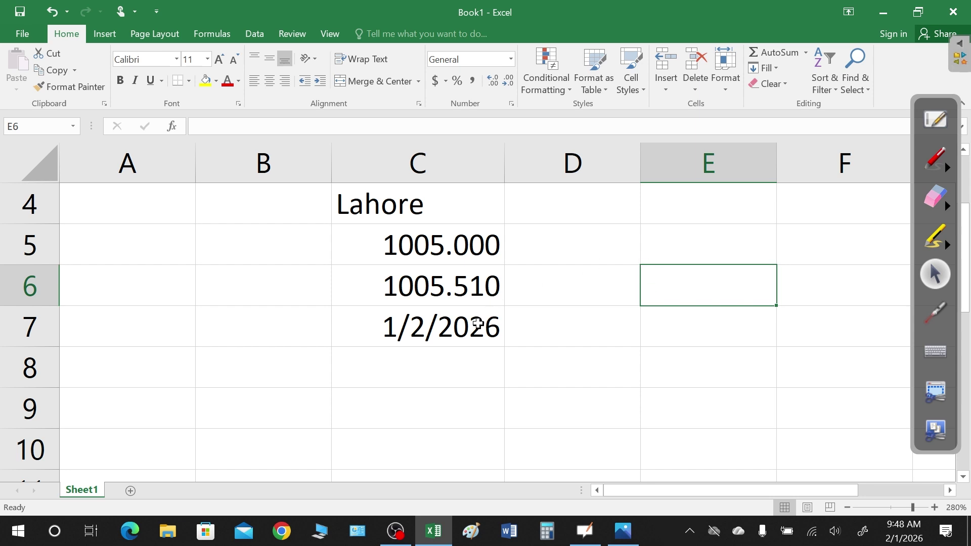